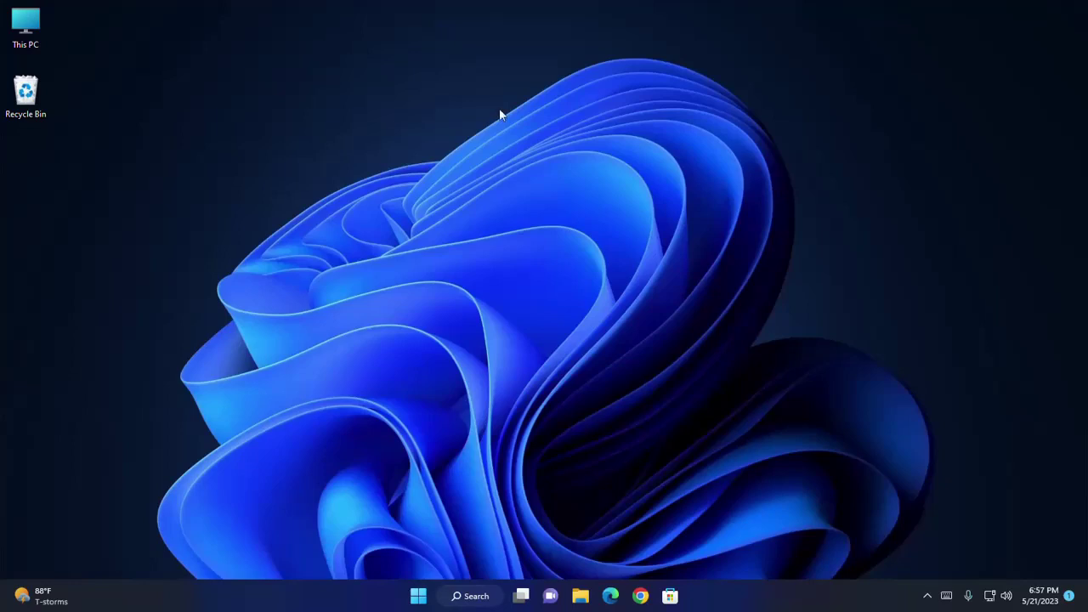
Launch VMware Workstation 17 Player by searching 'vmwa' from the Windows Start menu
left_click(418, 595)
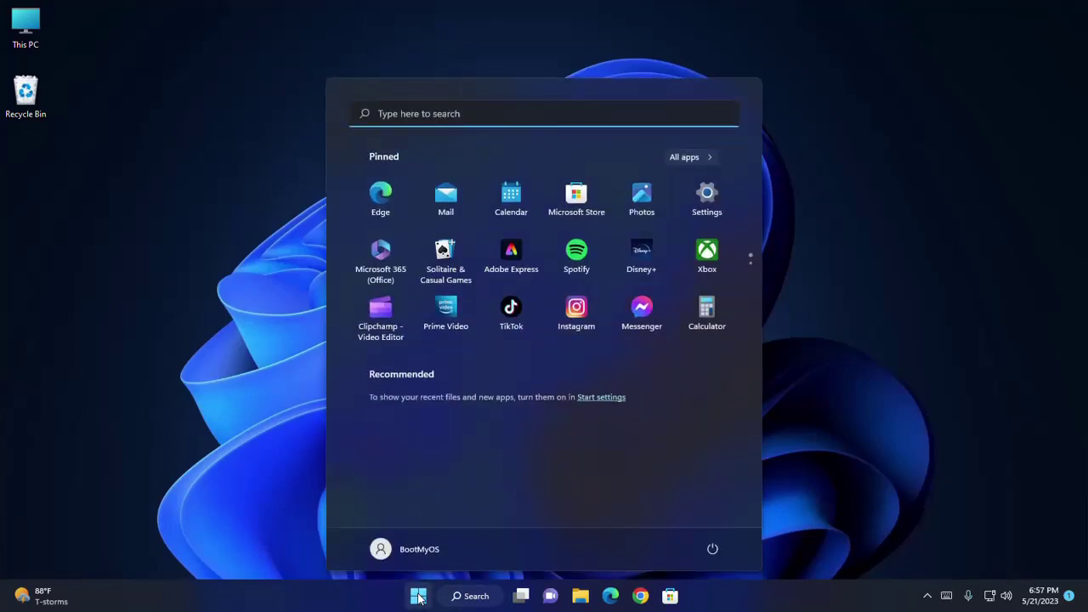
type("vmwa")
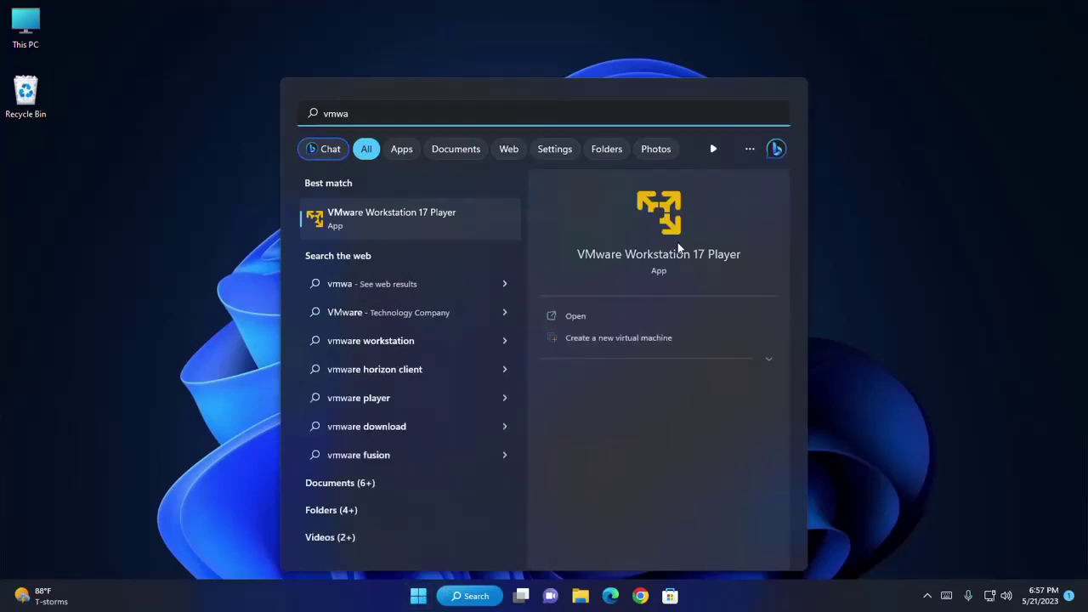
left_click(669, 219)
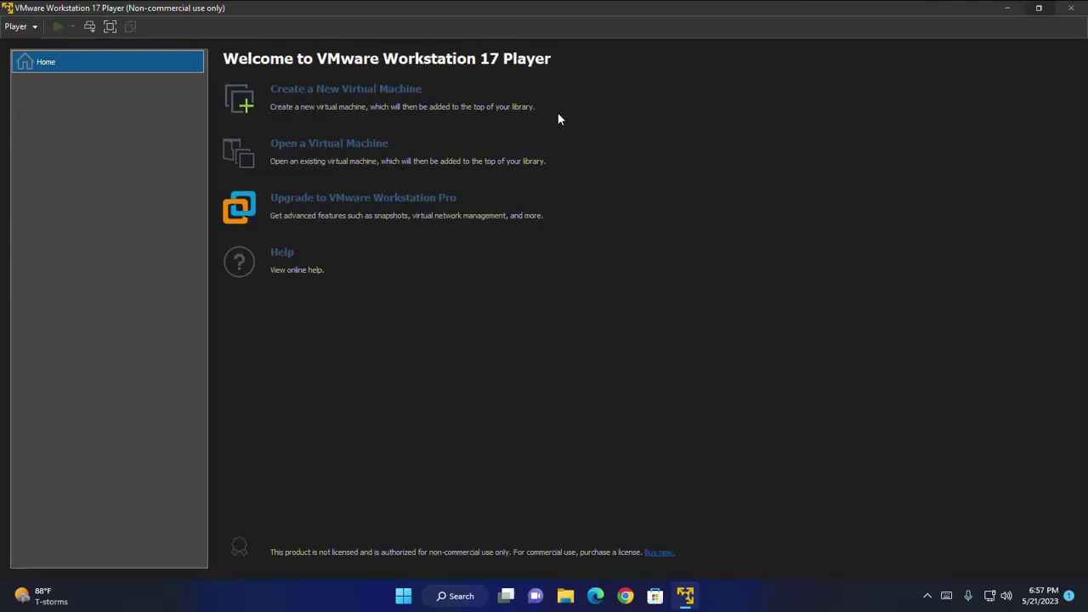
Begin a new virtual machine using the ubuntu-22.04-desktop-amd64 ISO from Downloads
left_click(314, 91)
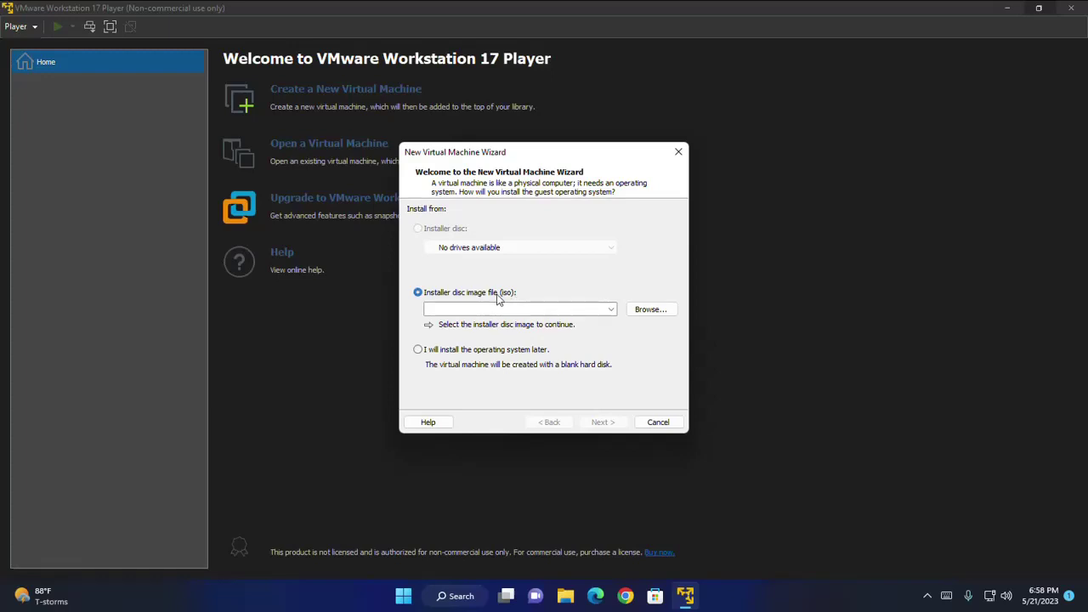
left_click(649, 311)
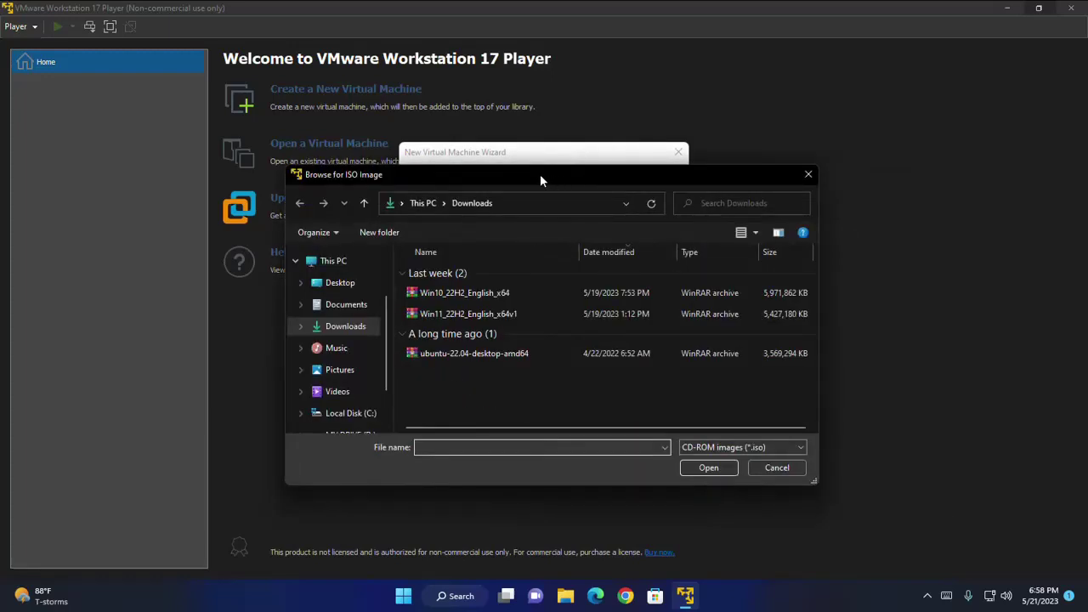
left_click(500, 354)
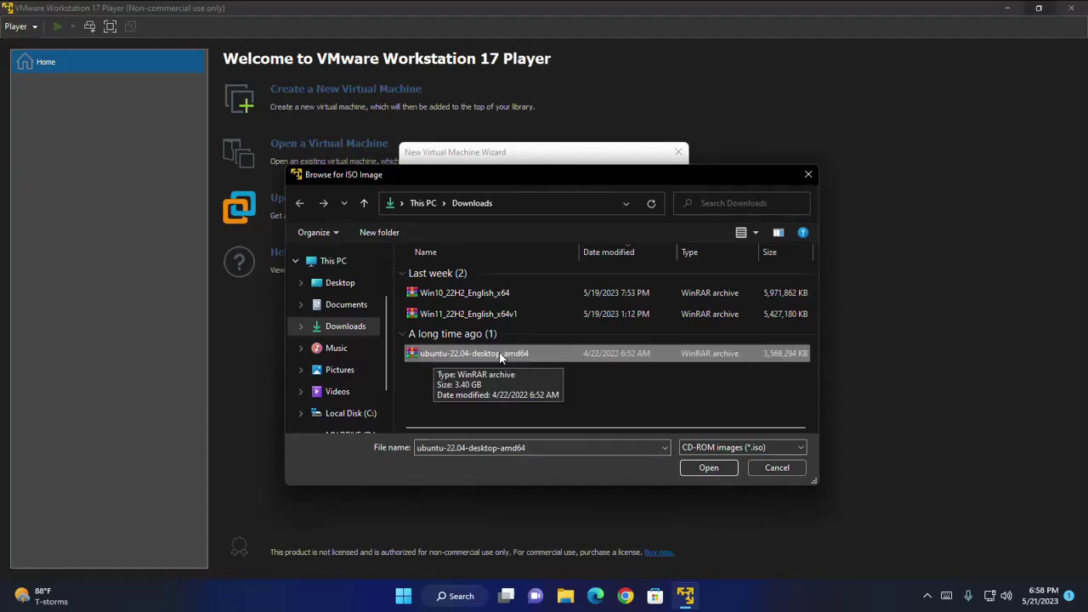
left_click(708, 468)
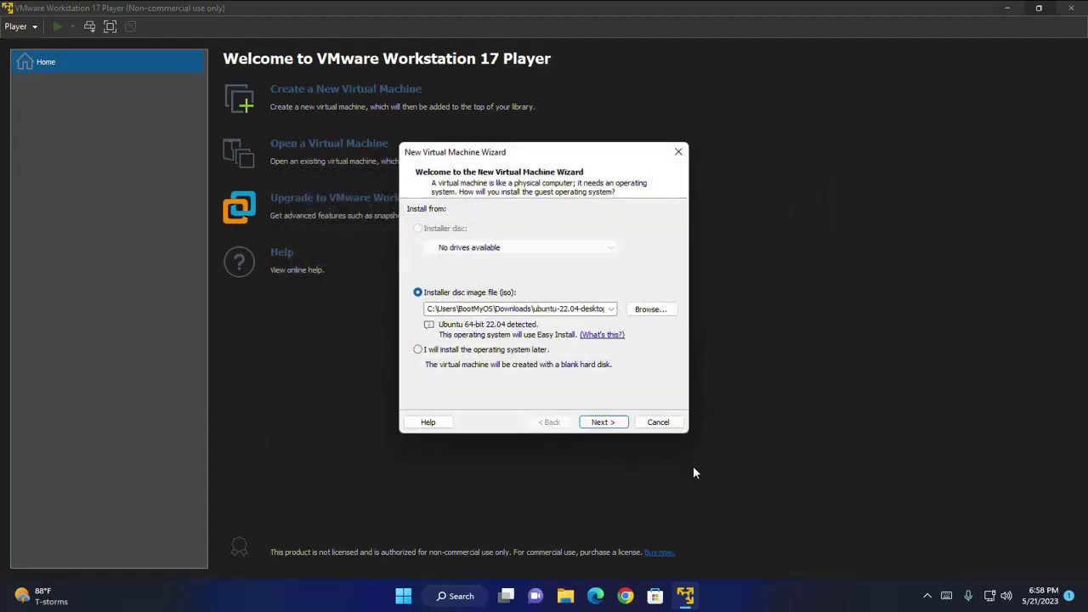
Enter the Linux full name and user name in the Easy Install fields
left_click(604, 423)
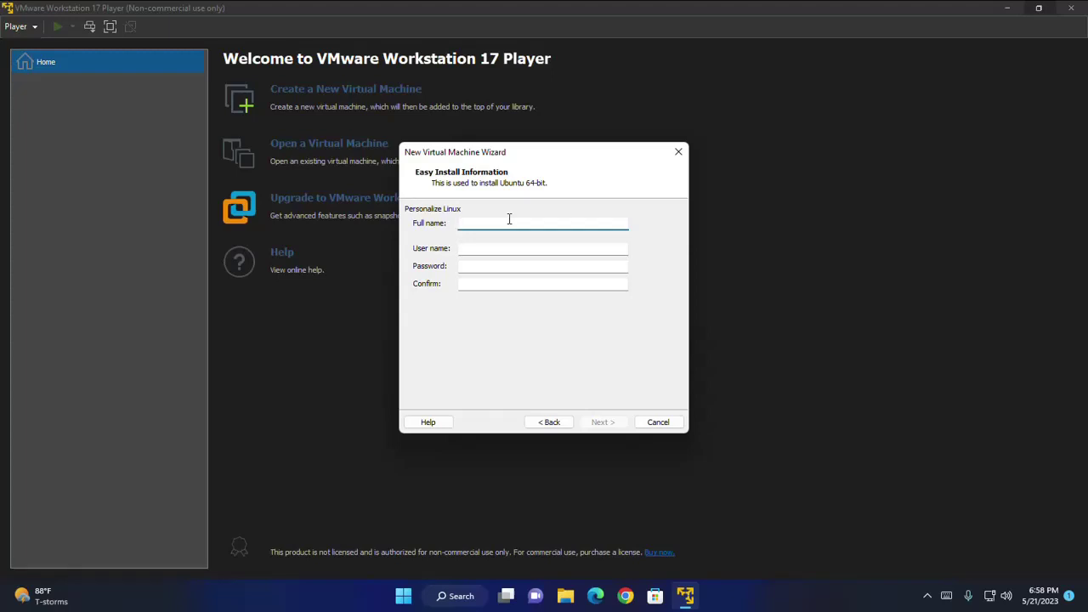
type("BOOT MY OS")
left_click(520, 248)
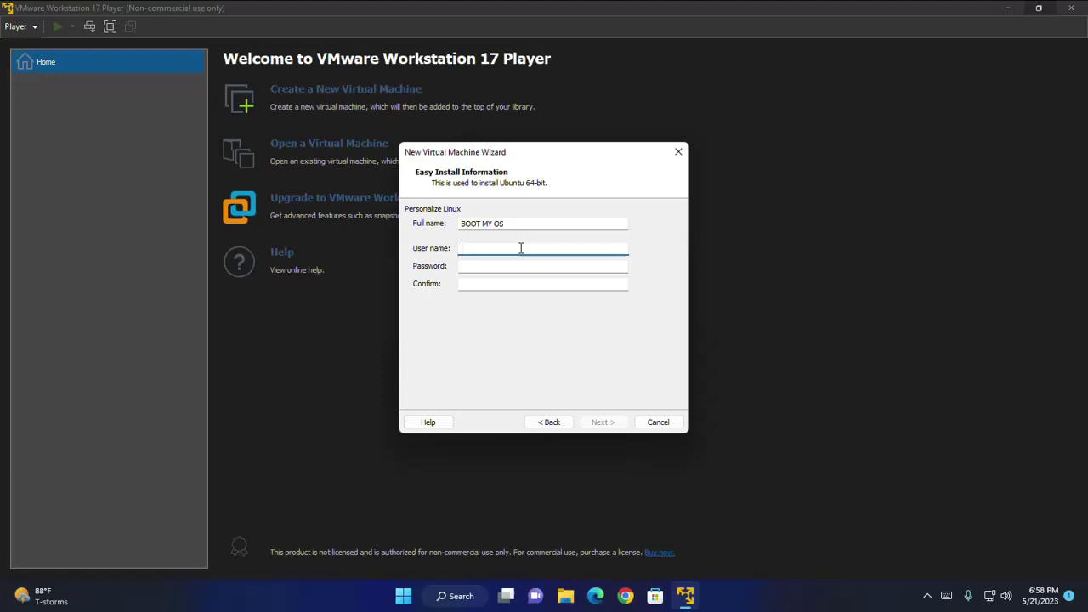
type("bootmyos")
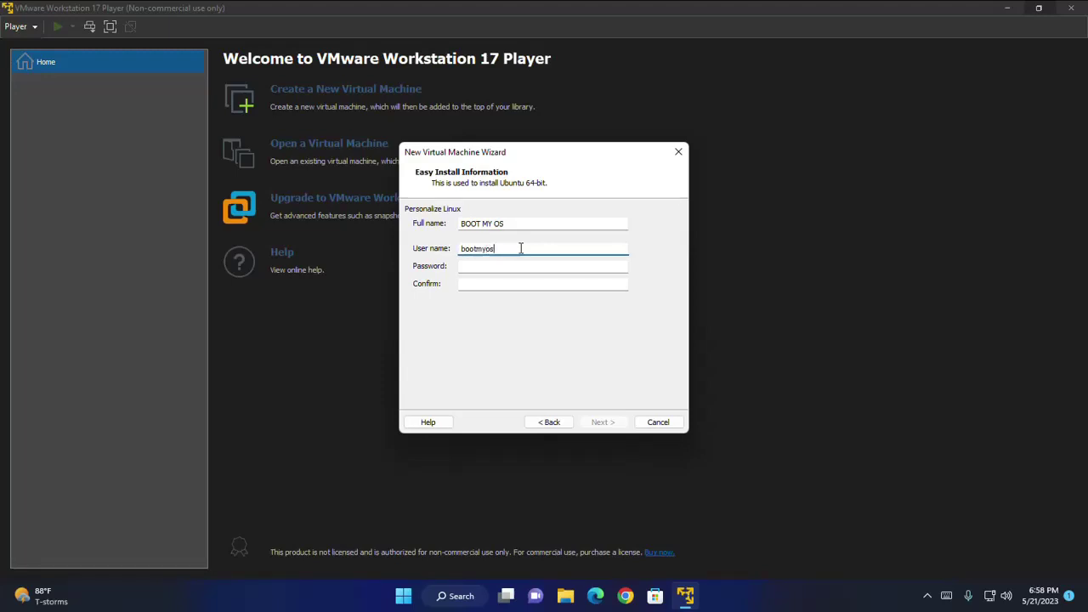
Type the account password and its confirmation, then continue to the VM naming page
left_click(537, 266)
type("1234567890")
key("Tab")
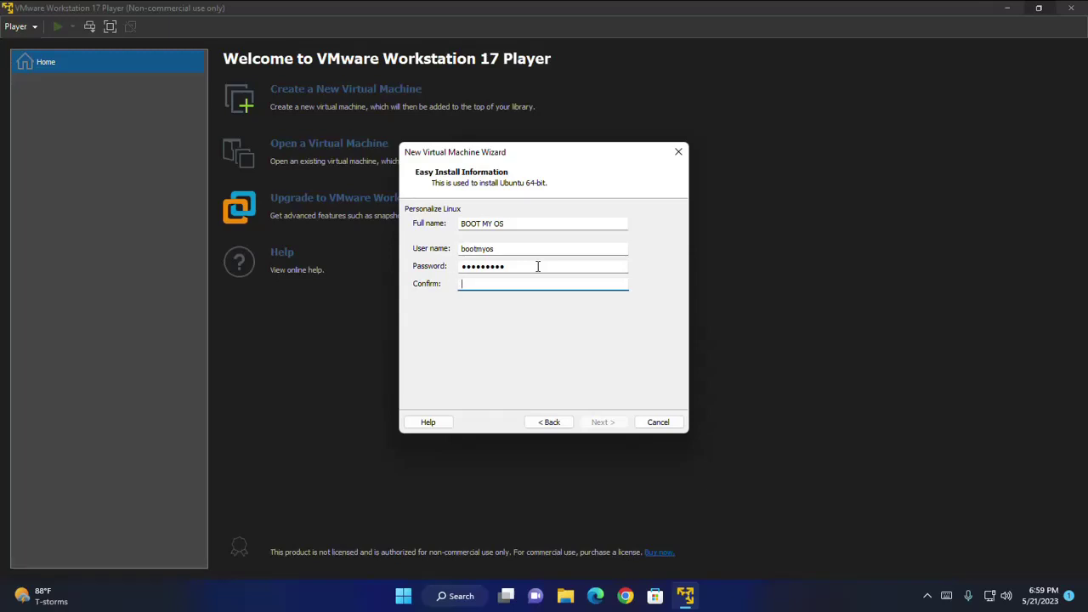
type("1234567890")
left_click(606, 421)
left_click(491, 226)
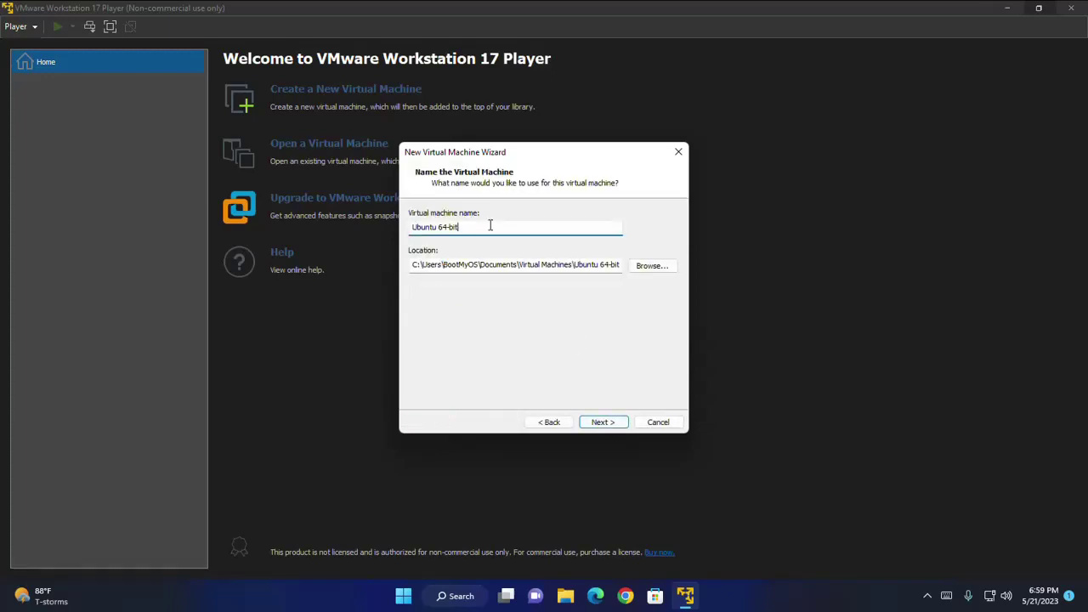
Rename the virtual machine to 'Ubuntu 22.04 LTS 64-bit', review its location, and continue
left_click(437, 227)
key("BackSpace")
type("_")
type("22.")
type("04")
type(" LTS")
left_click_drag(517, 226, 408, 236)
left_click(517, 224)
left_click_drag(574, 264, 521, 265)
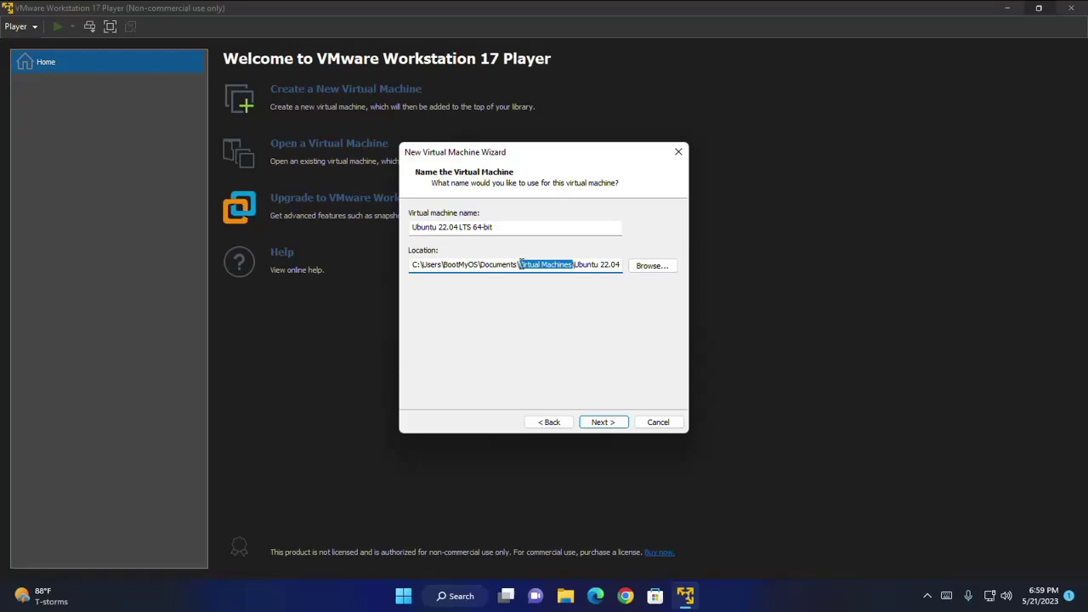
left_click(529, 265)
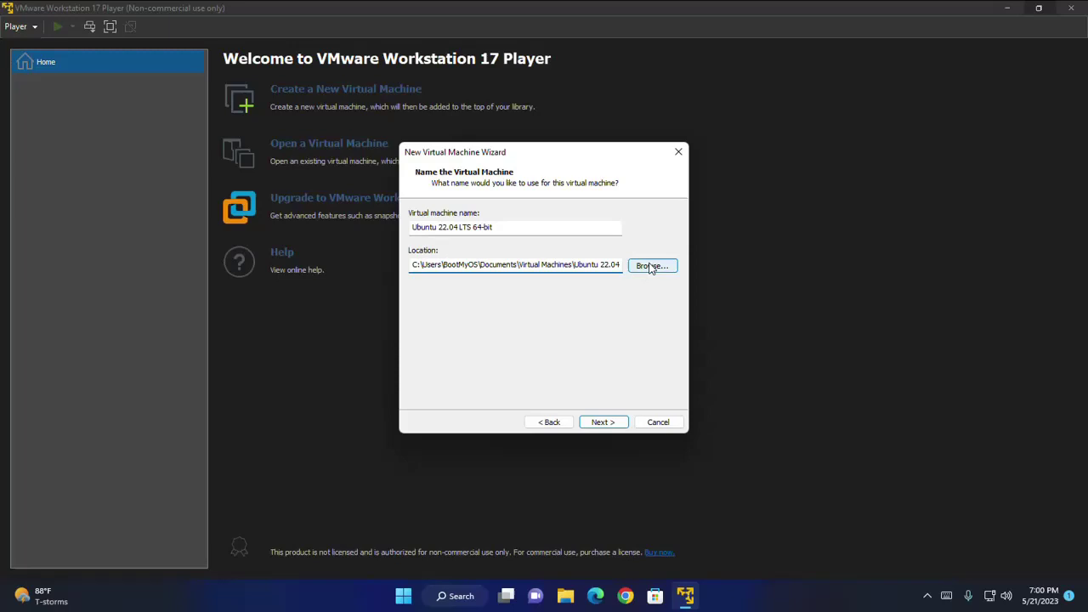
left_click(603, 422)
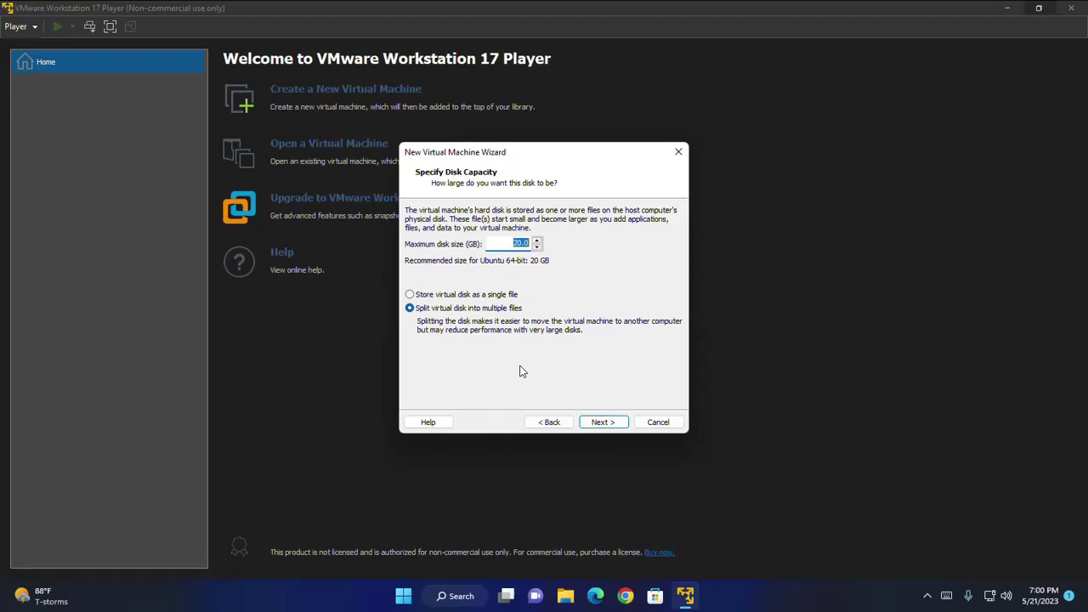
Set the maximum disk size to 60 GB, split into multiple files
left_click(520, 242)
double_click(514, 242)
type("60")
left_click(464, 311)
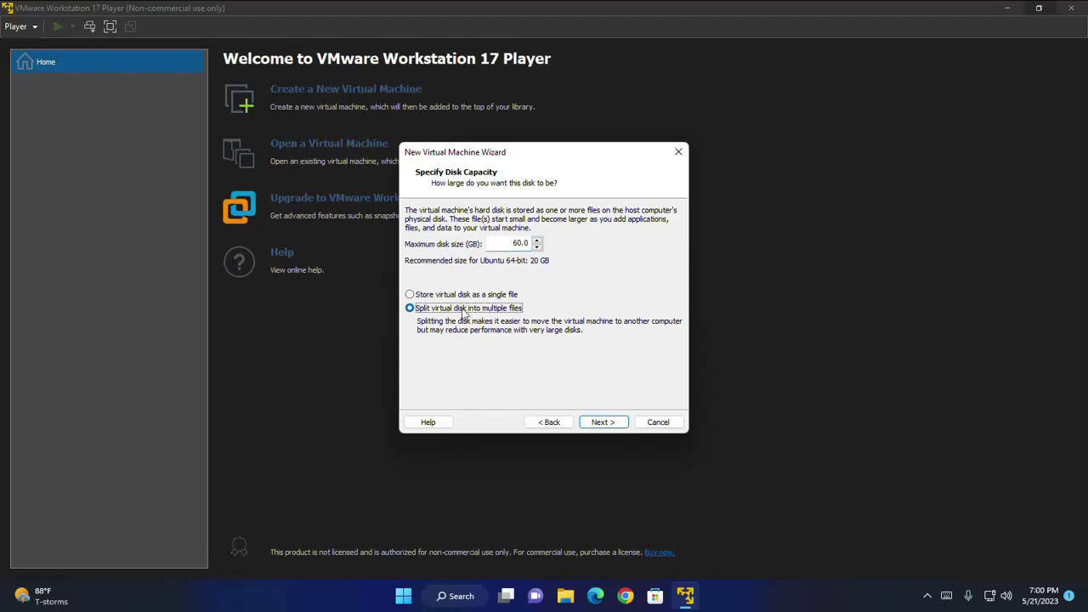
left_click(602, 422)
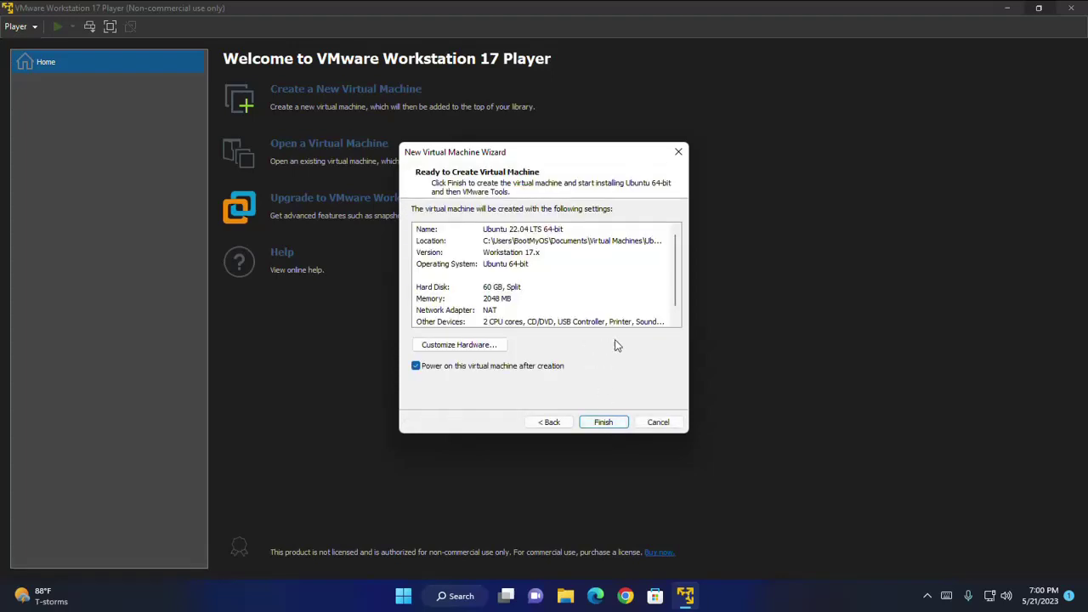
In Customize Hardware, change the memory to 4096 MB
left_click(451, 345)
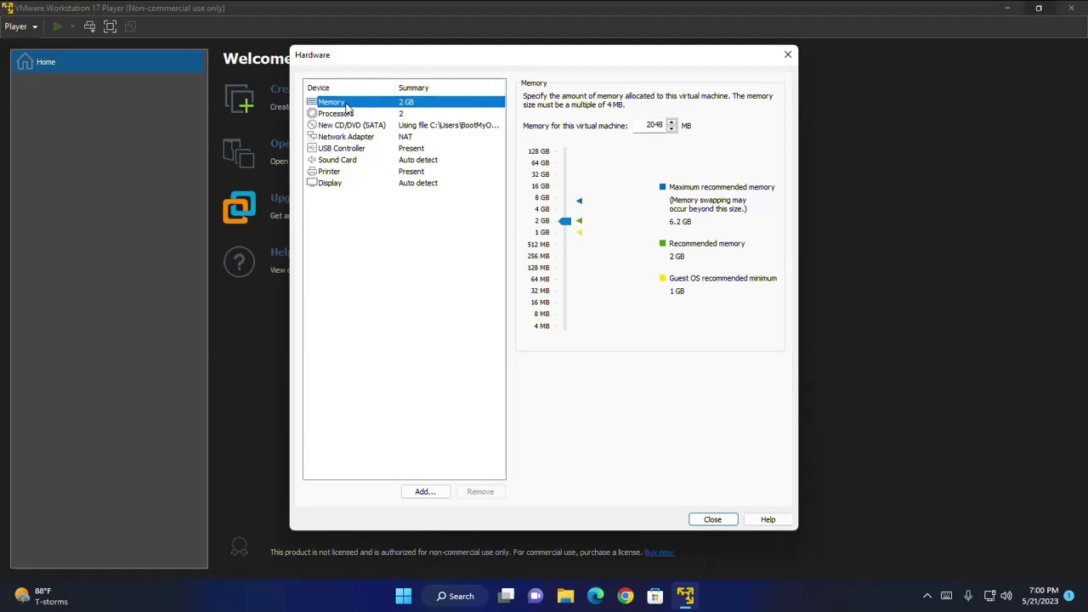
left_click(650, 125)
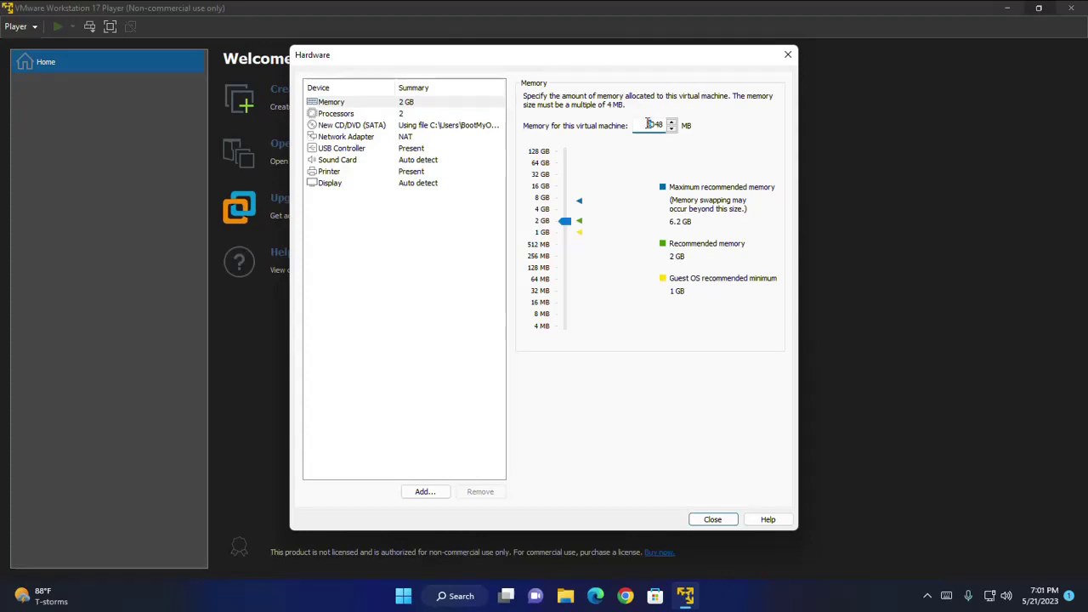
left_click_drag(646, 124, 653, 124)
type("4")
left_click_drag(655, 124, 665, 123)
type("96")
Keep Processors at 2 cores and close the hardware settings
left_click(330, 117)
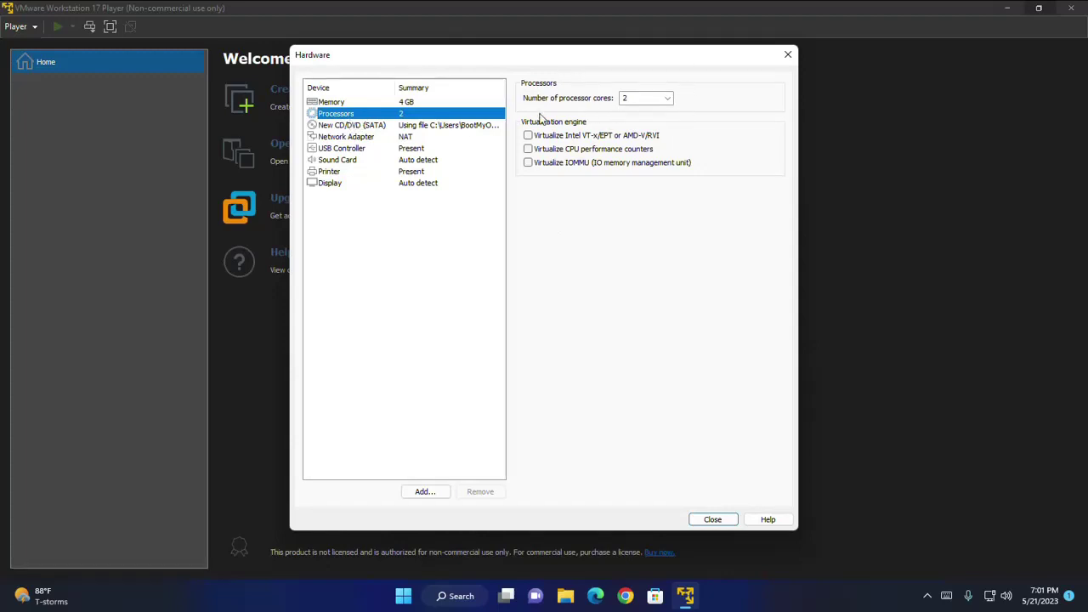
left_click(668, 100)
left_click(747, 103)
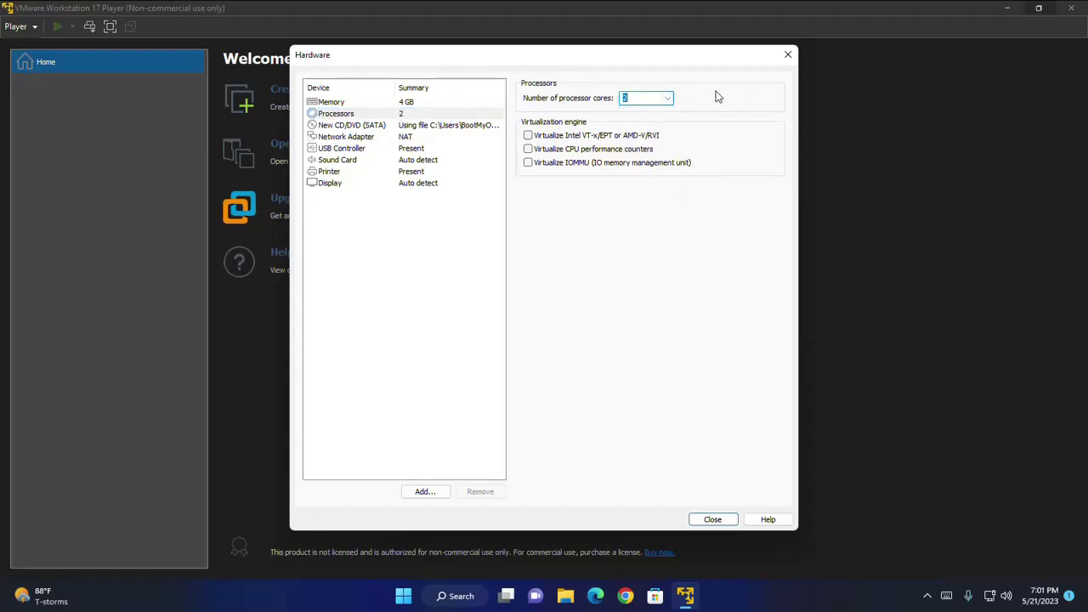
left_click(440, 114)
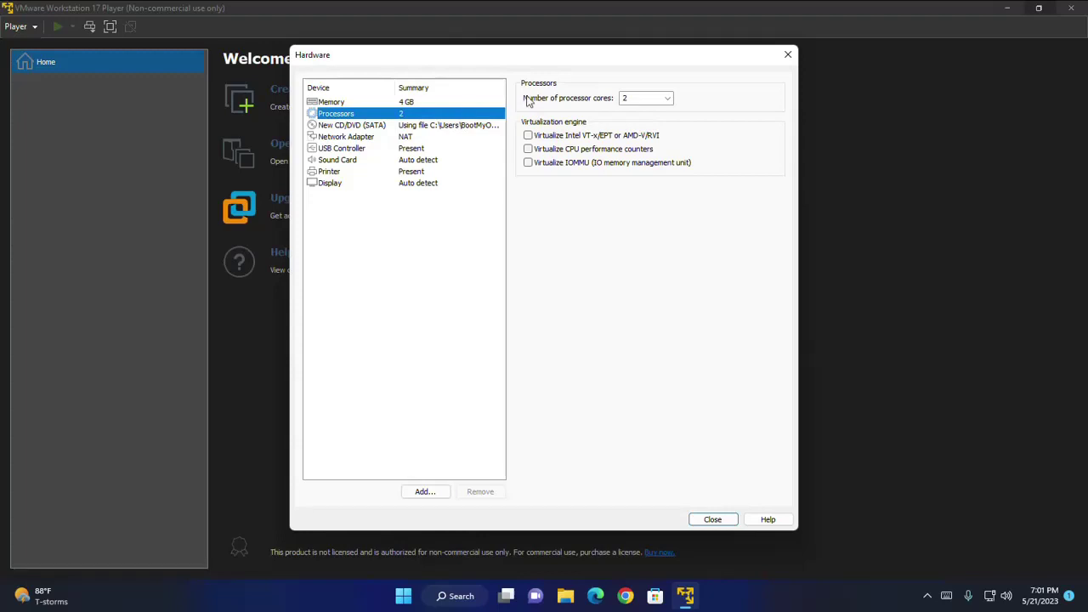
left_click(722, 519)
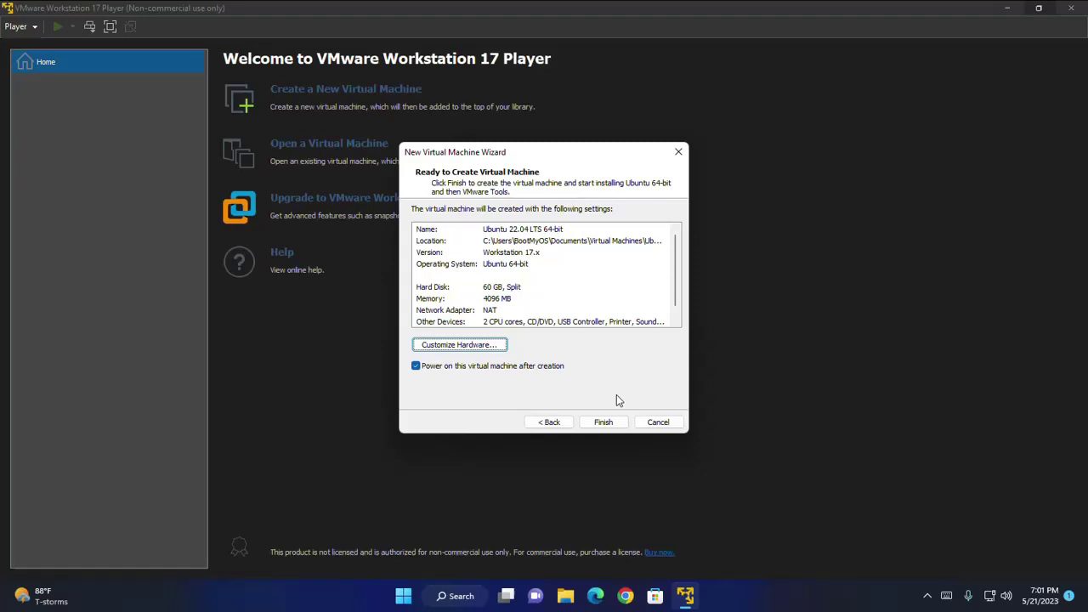
Finish the wizard so the Ubuntu 22.04 LTS 64-bit VM is created and boots the installer
left_click(605, 423)
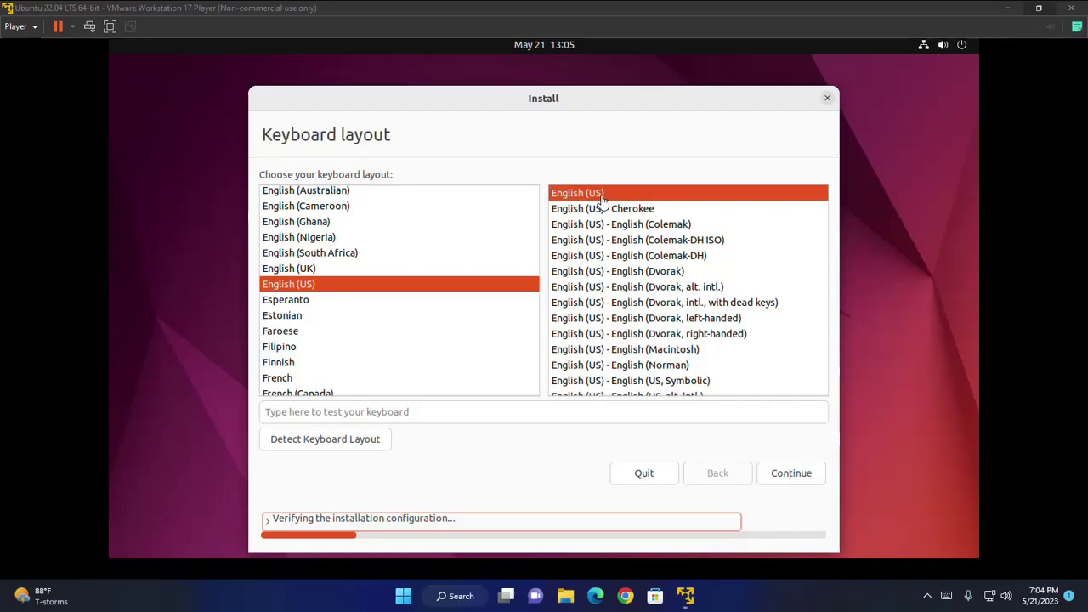
Keep the English (US) keyboard and enable installing third-party software
left_click(793, 478)
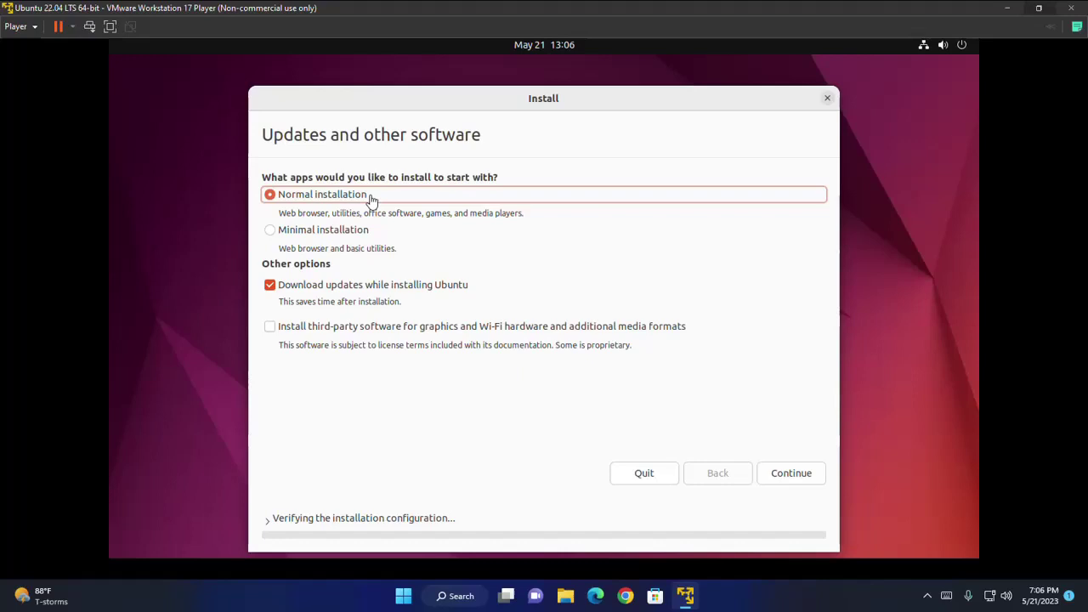
left_click(270, 329)
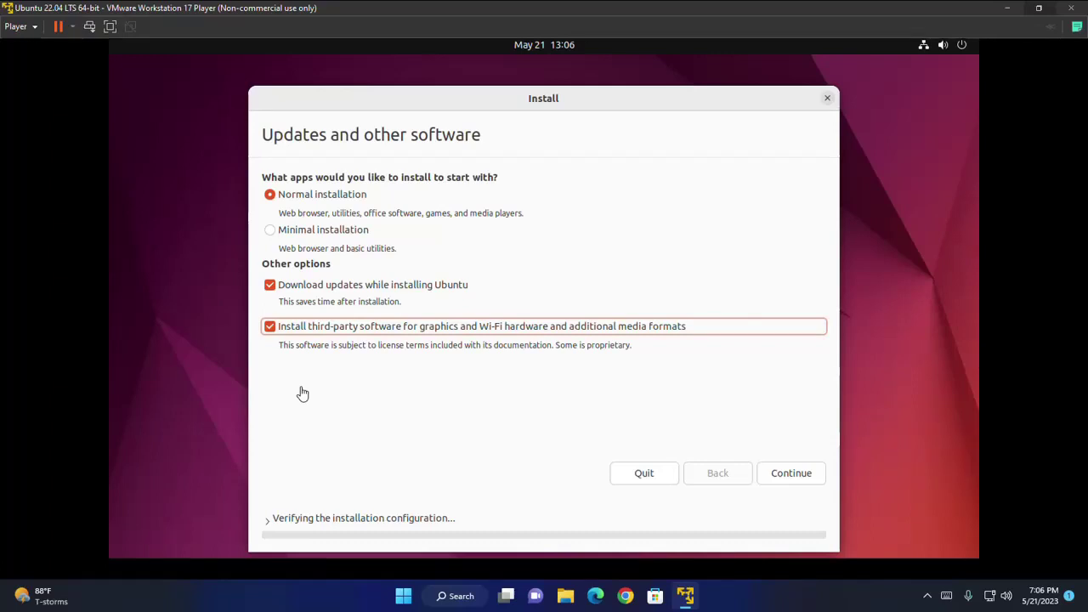
left_click(790, 473)
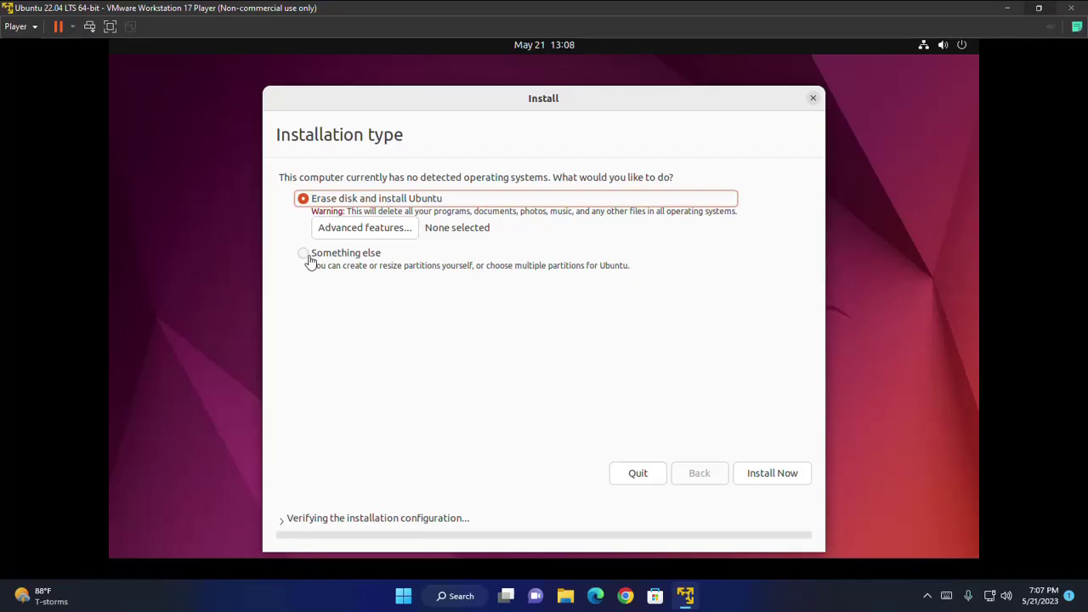
Choose Erase disk and install Ubuntu, then confirm writing the partition changes
left_click(304, 255)
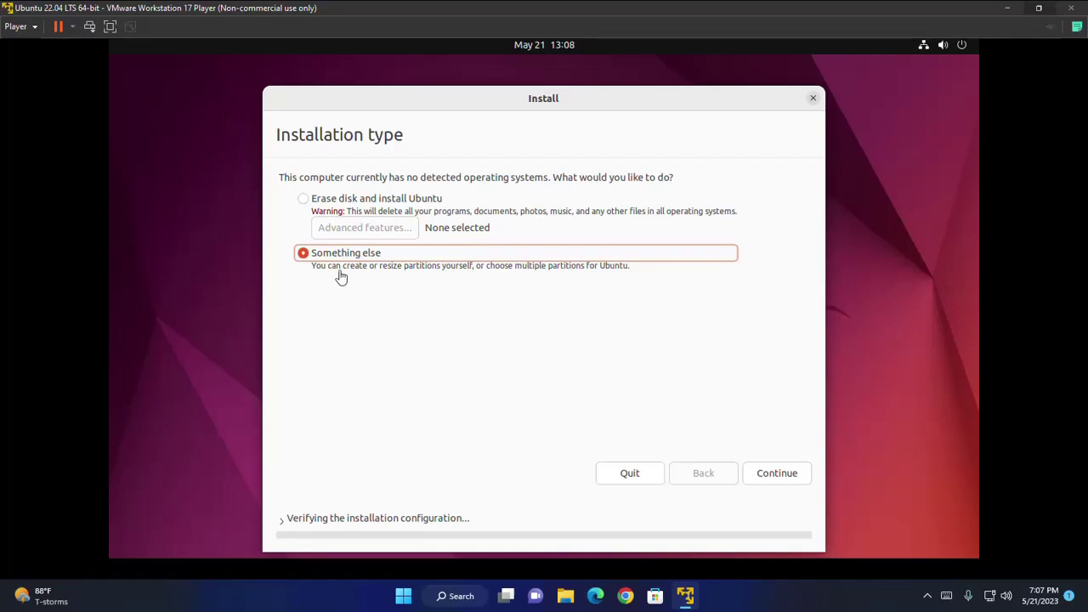
left_click(306, 202)
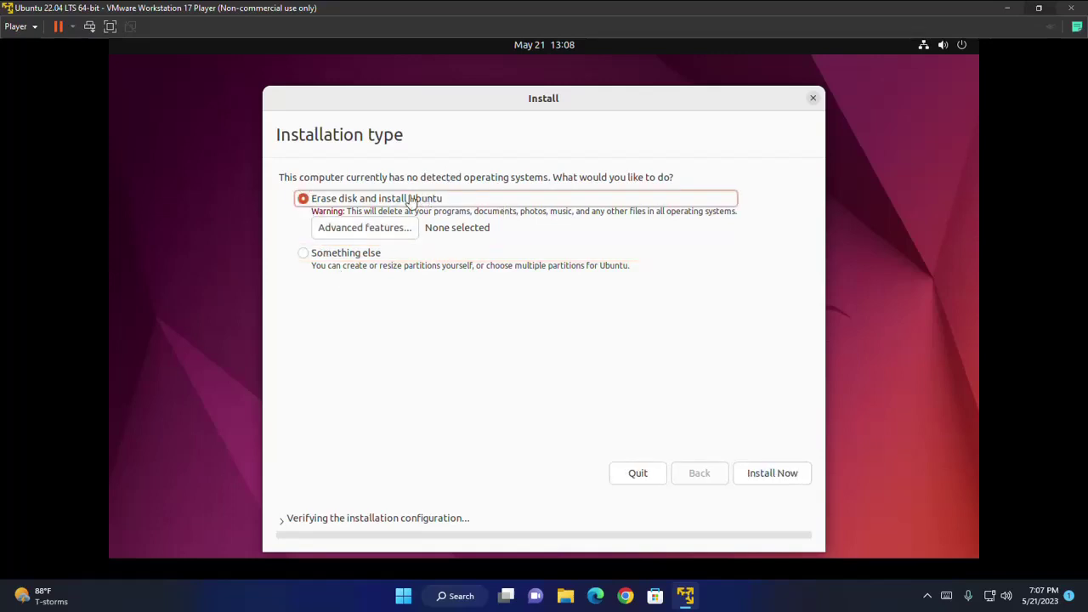
left_click(769, 474)
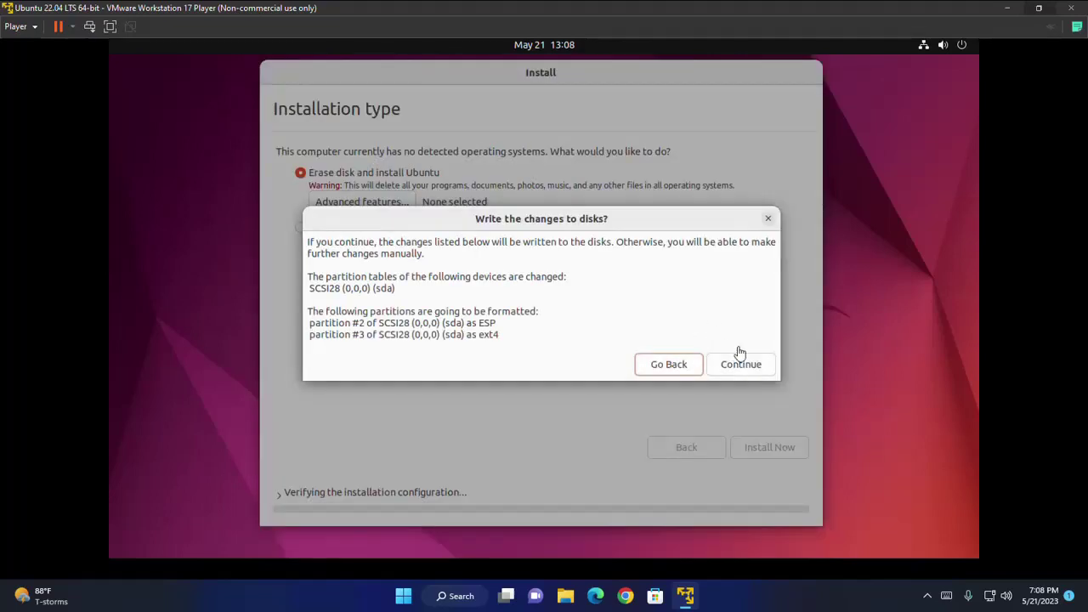
left_click(738, 367)
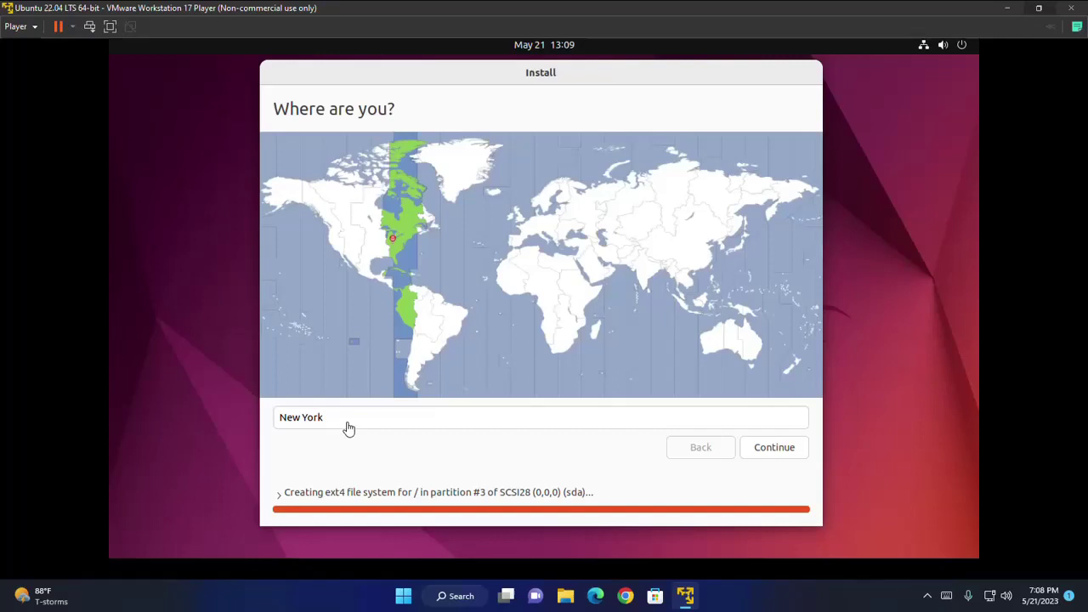
Accept the New York time zone, enter the full name, and set computer name virtual-machine-pc
left_click(783, 454)
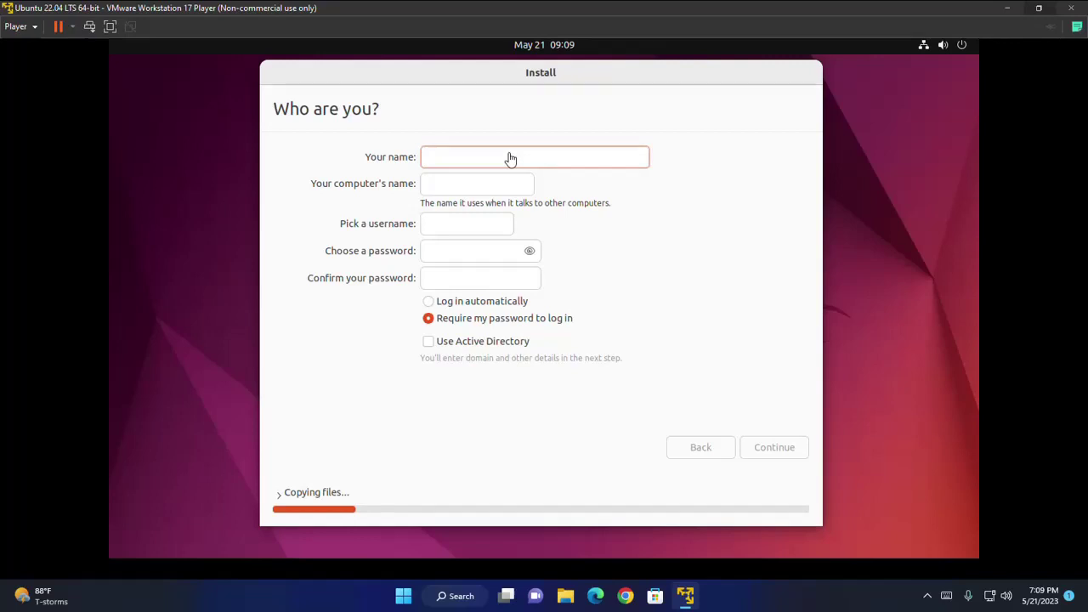
type("BOOT MY OS")
left_click(454, 184)
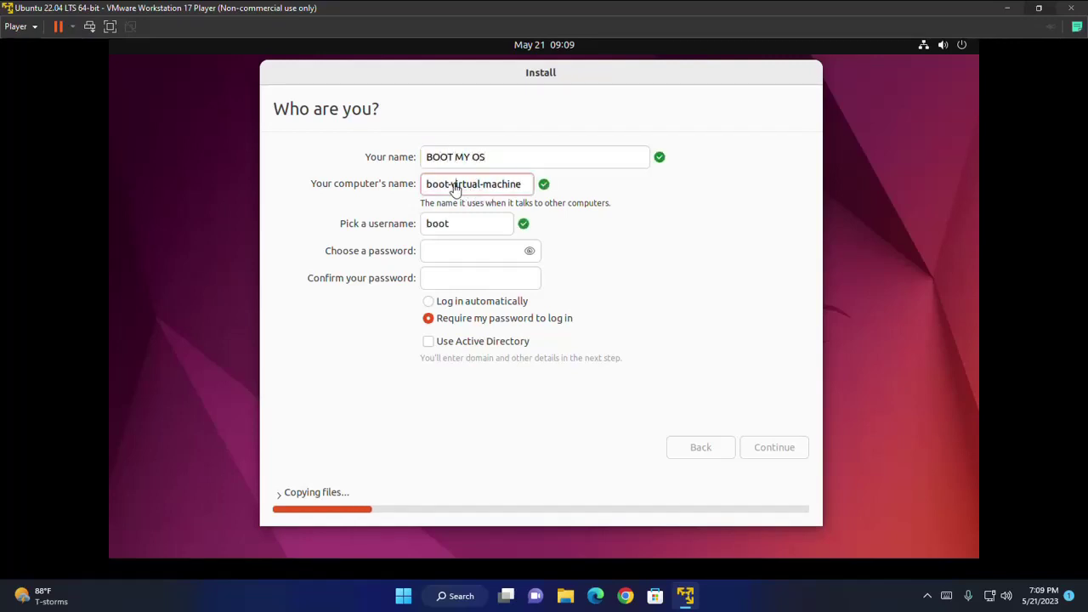
left_click_drag(454, 185, 413, 184)
key("BackSpace")
left_click(505, 189)
type("-pc")
Enter the username, set and confirm the password, and continue the installation
key("Tab")
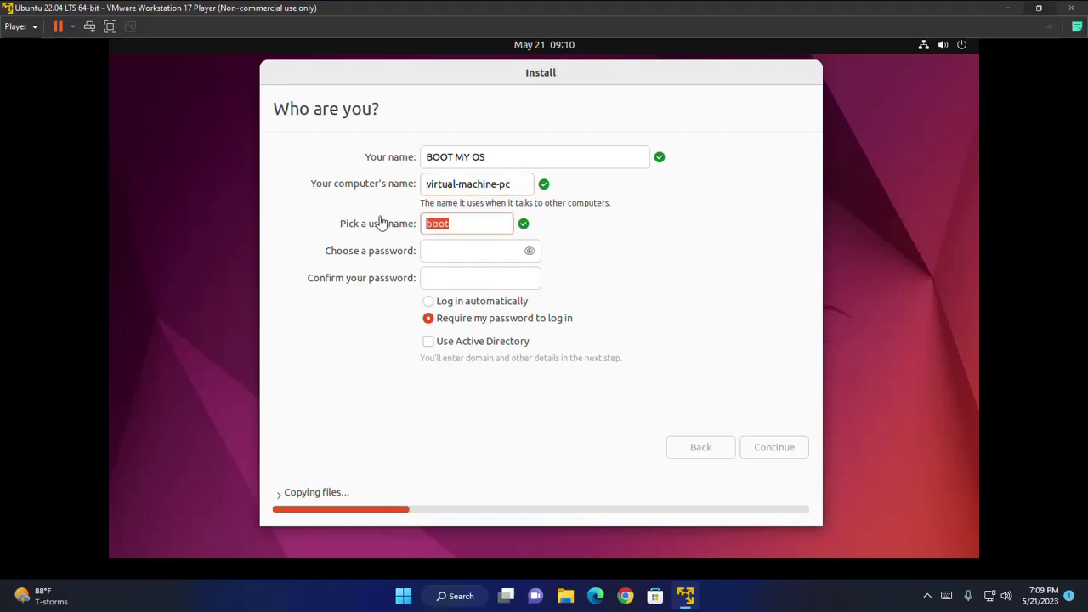
key("BackSpace")
type("bootmyos")
key("Tab")
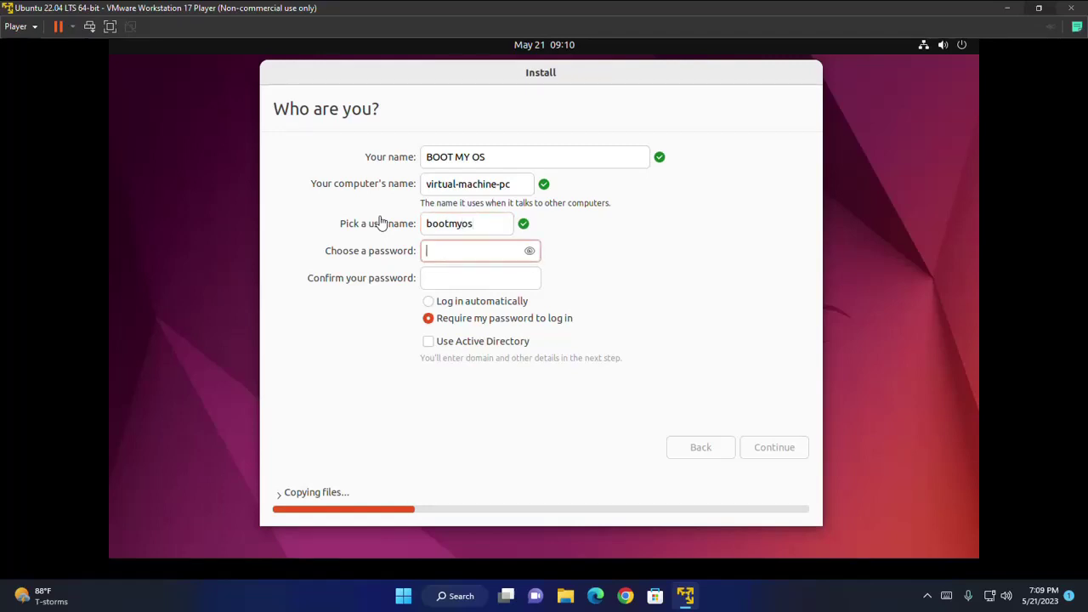
type("bootmyos")
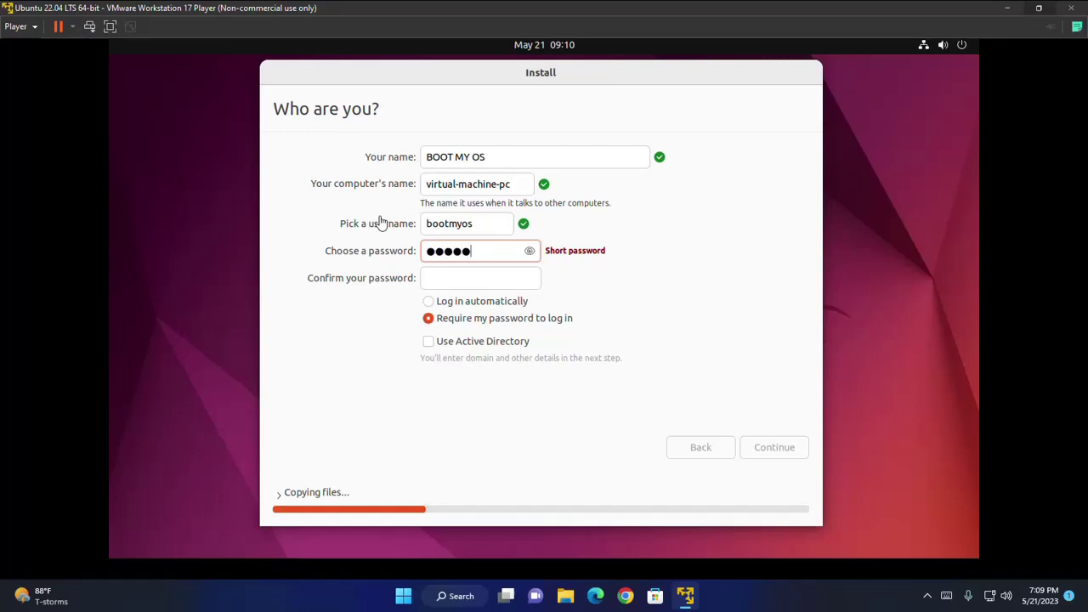
type("1")
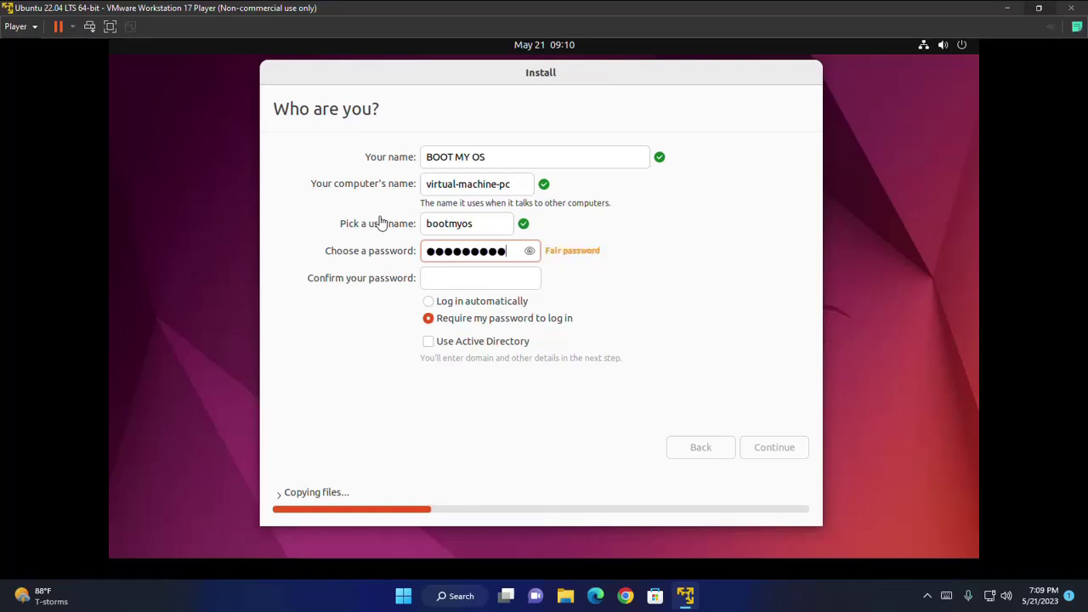
left_click(455, 283)
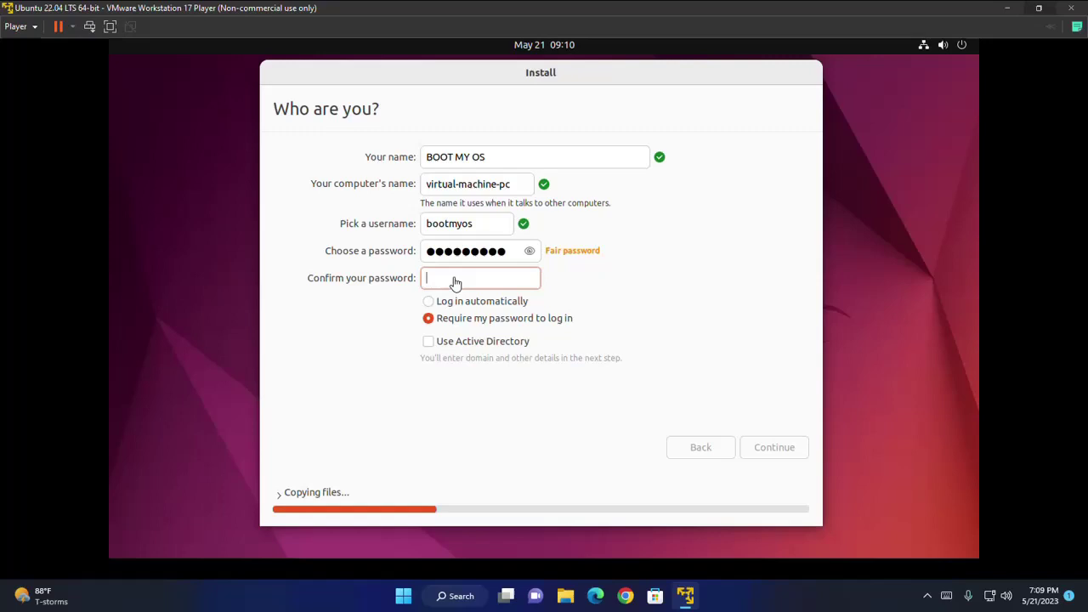
type("bootmyos1")
left_click_drag(519, 287, 413, 277)
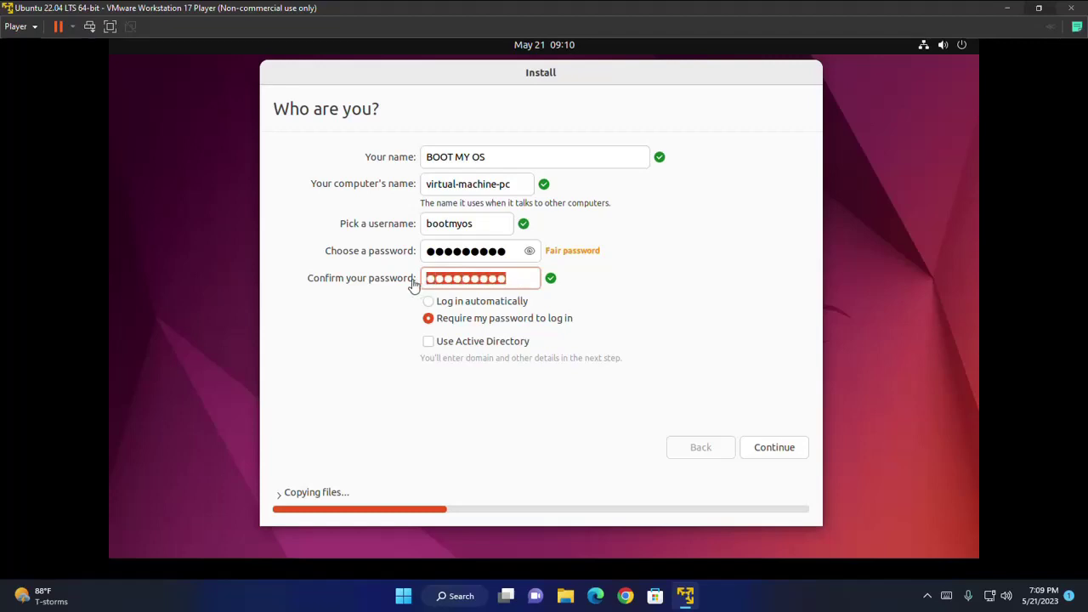
key("End")
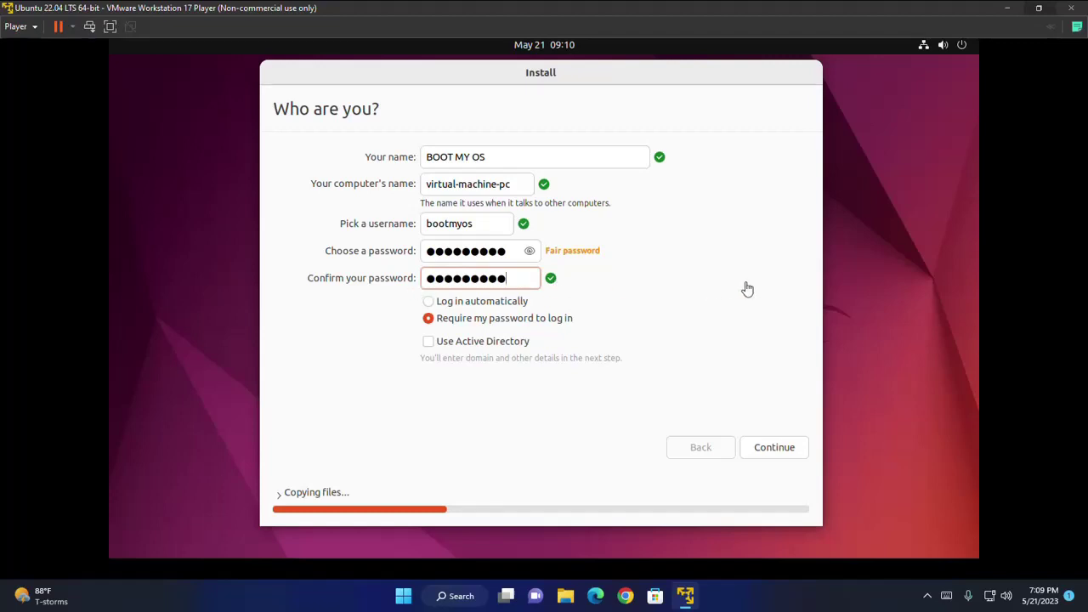
left_click(772, 450)
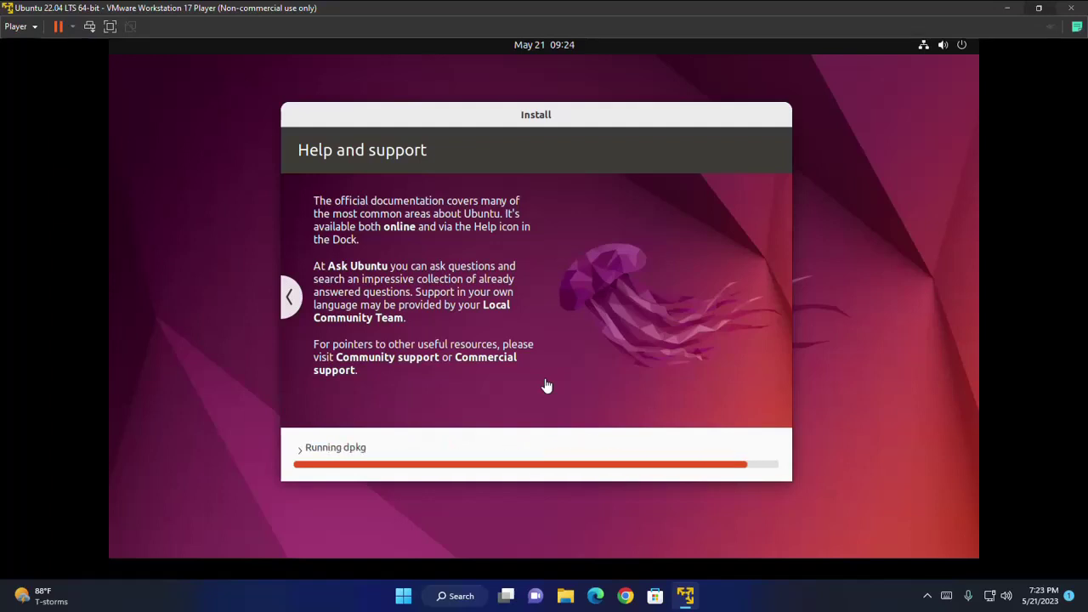
Show the installation log and skip the package download so the install finishes
left_click(302, 448)
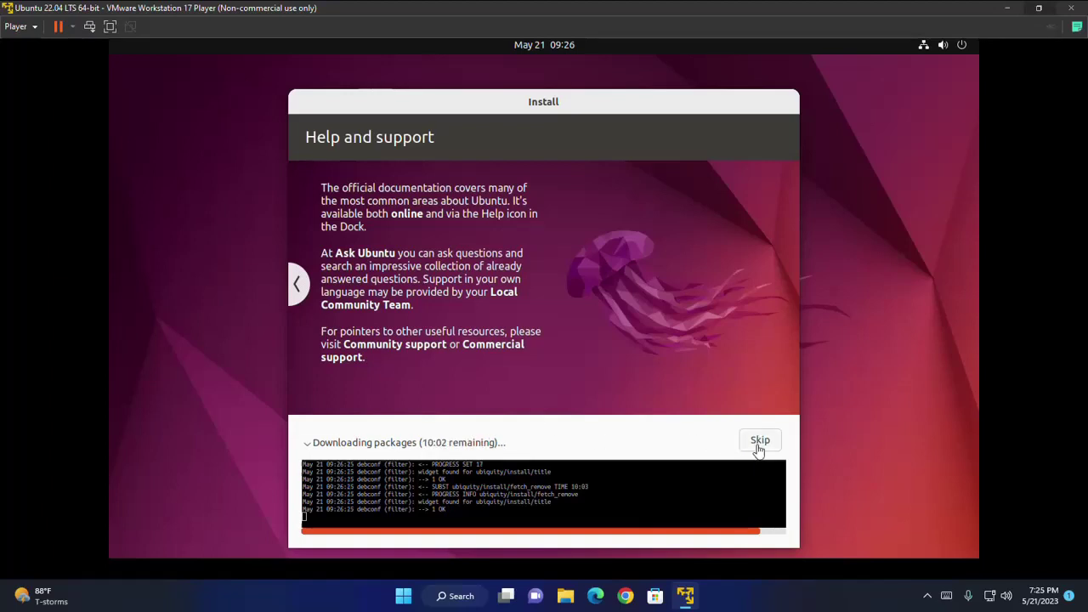
left_click(759, 444)
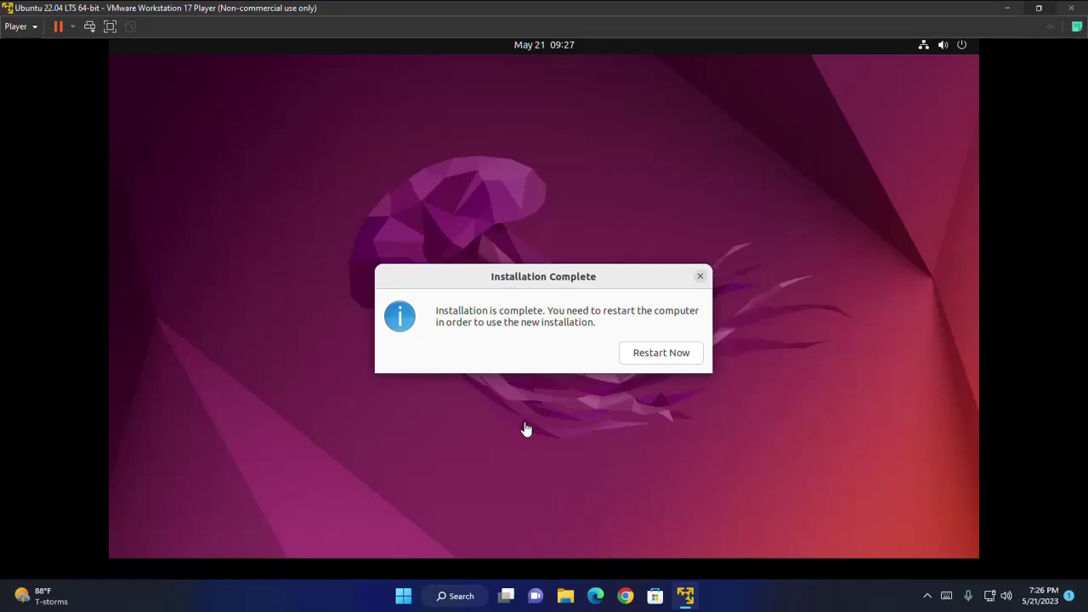
Choose Restart Now to boot into the newly installed Ubuntu
left_click(649, 360)
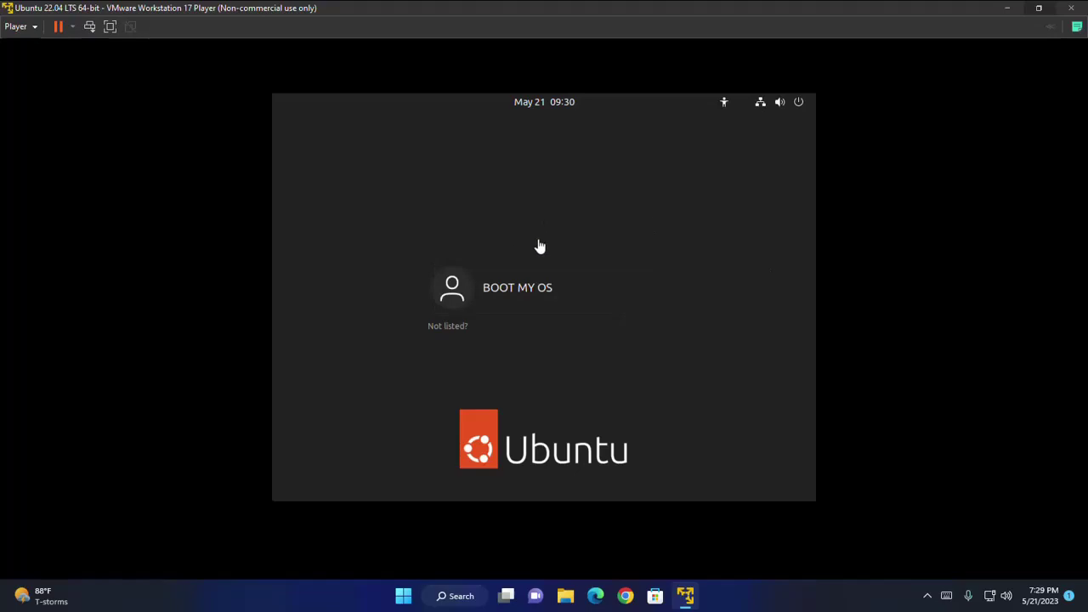
Log in as the single user with the account password and dismiss the Welcome to Ubuntu tour
left_click(553, 290)
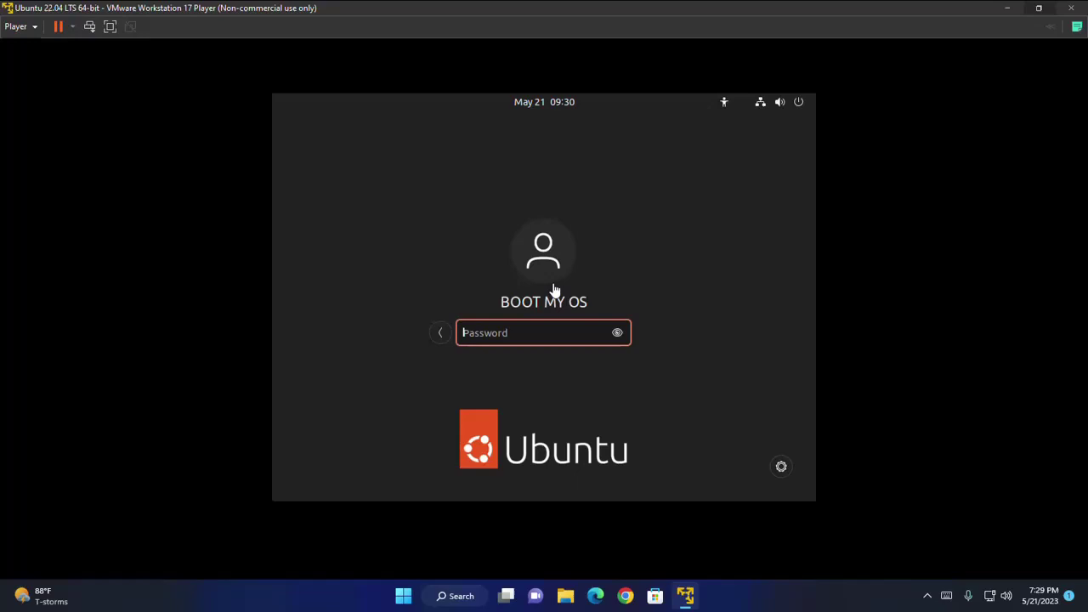
type("•••••••••")
key("Return")
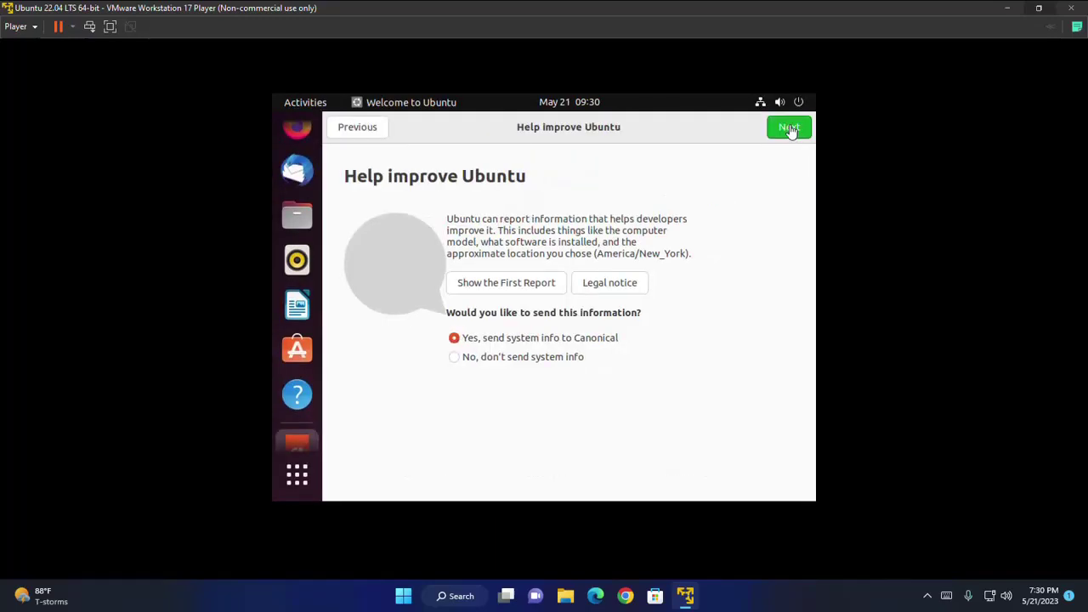
left_click(450, 357)
left_click(789, 127)
Switch Ubuntu's Appearance setting to the Dark style
left_click(297, 476)
type("set")
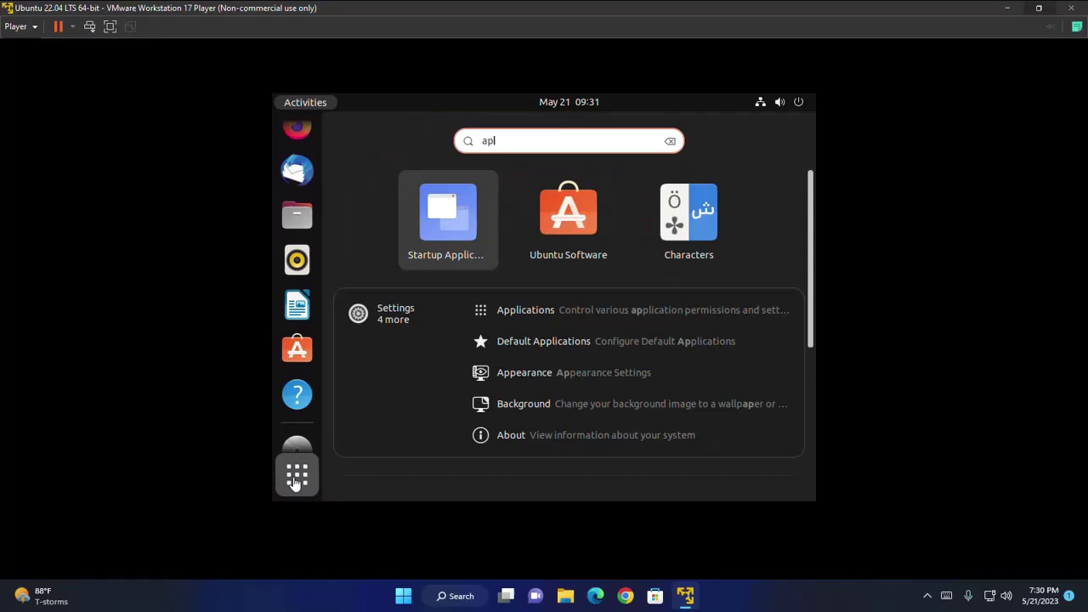
left_click(527, 371)
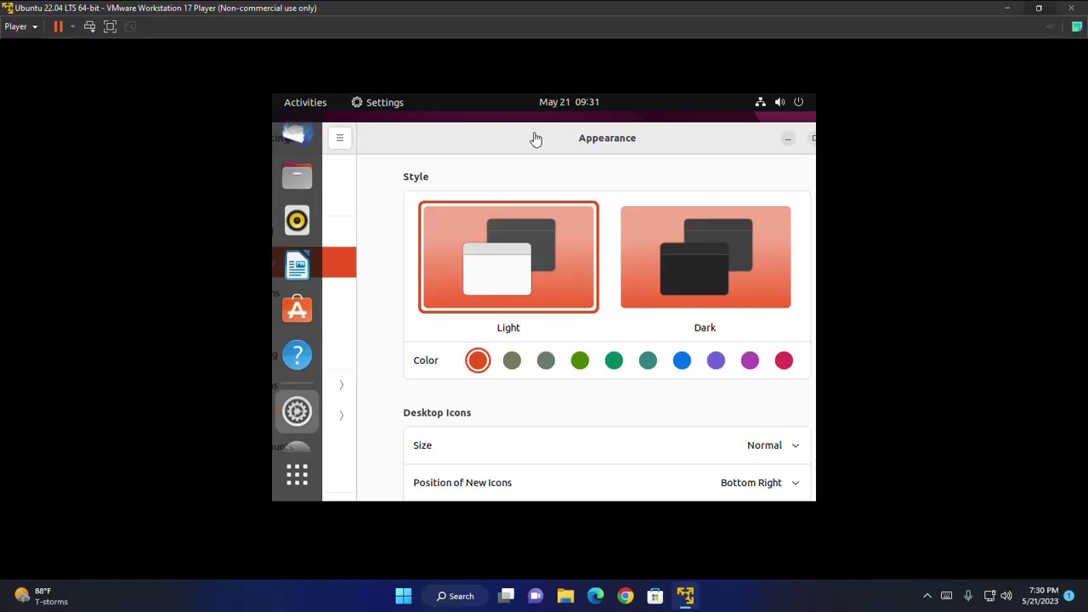
left_click(686, 268)
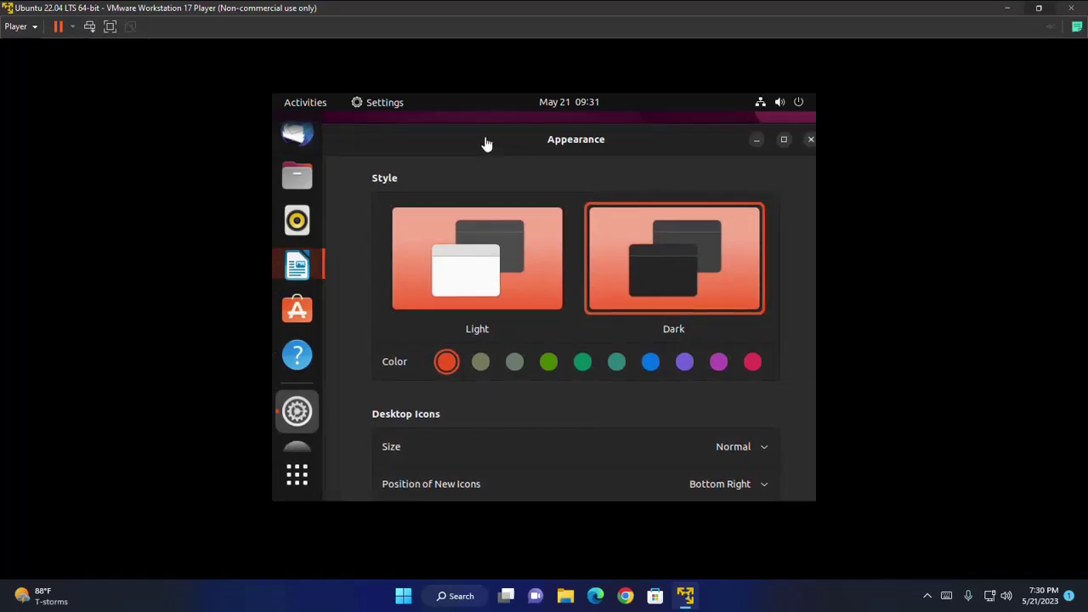
Set the display resolution to 1280 × 720 (16:9) and keep the change
left_click_drag(487, 145, 644, 134)
scroll(425, 332, "down", 4)
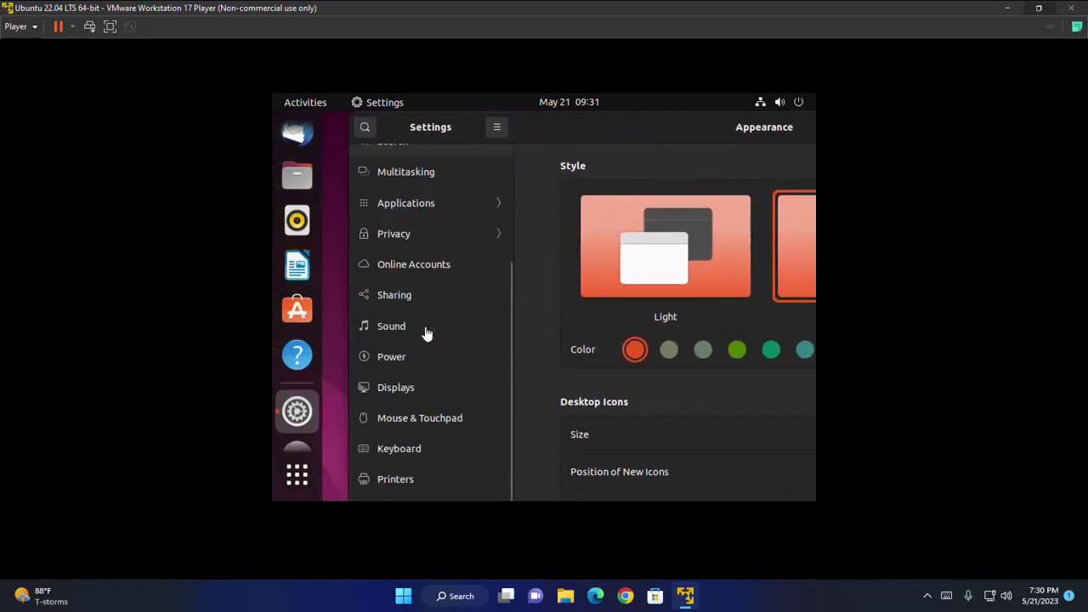
left_click(417, 387)
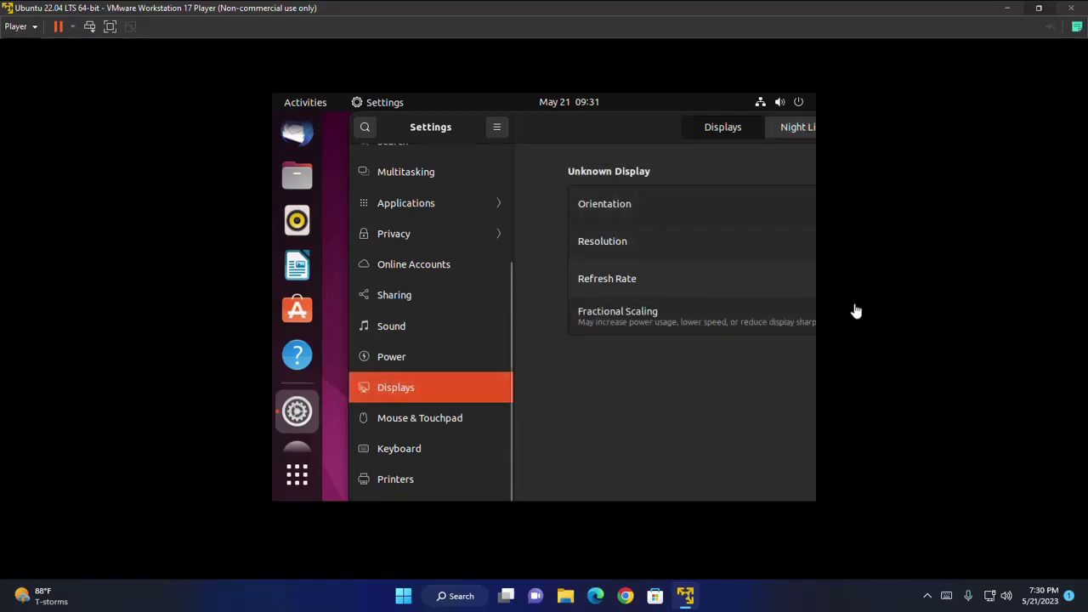
left_click_drag(587, 136, 396, 136)
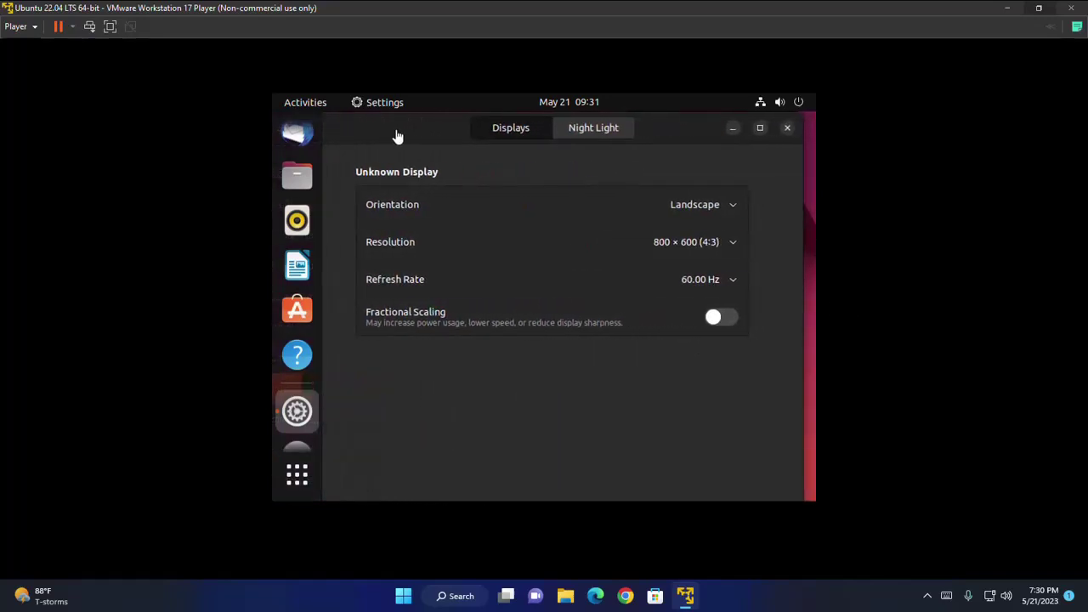
left_click(734, 243)
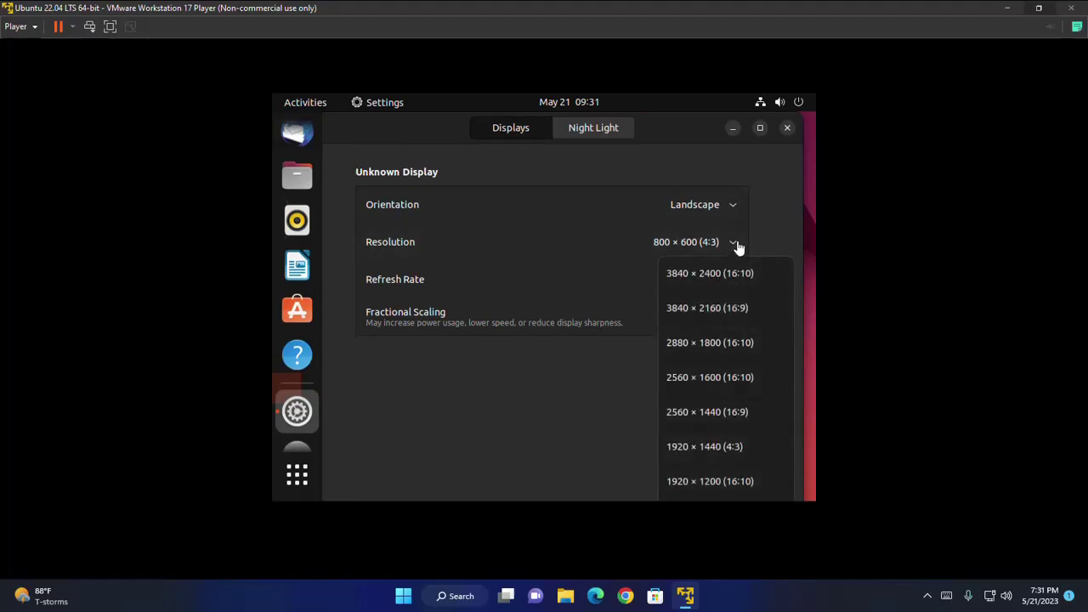
scroll(733, 418, "down", 5)
scroll(733, 418, "down", 8)
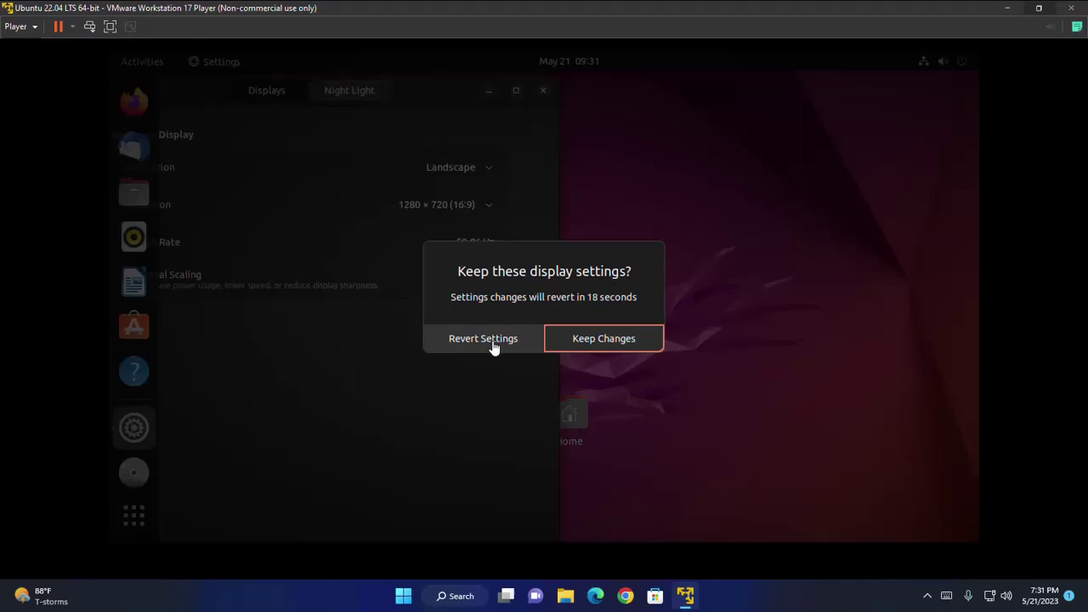
left_click(596, 344)
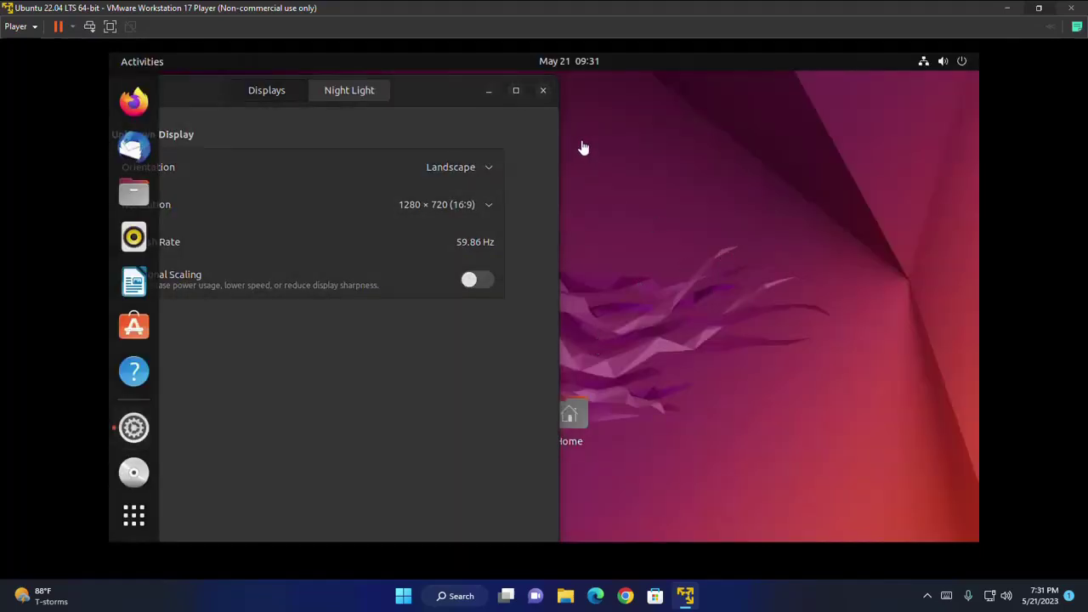
Close Settings and install the 674.6 MB of updates, authorising with the account password
left_click(544, 90)
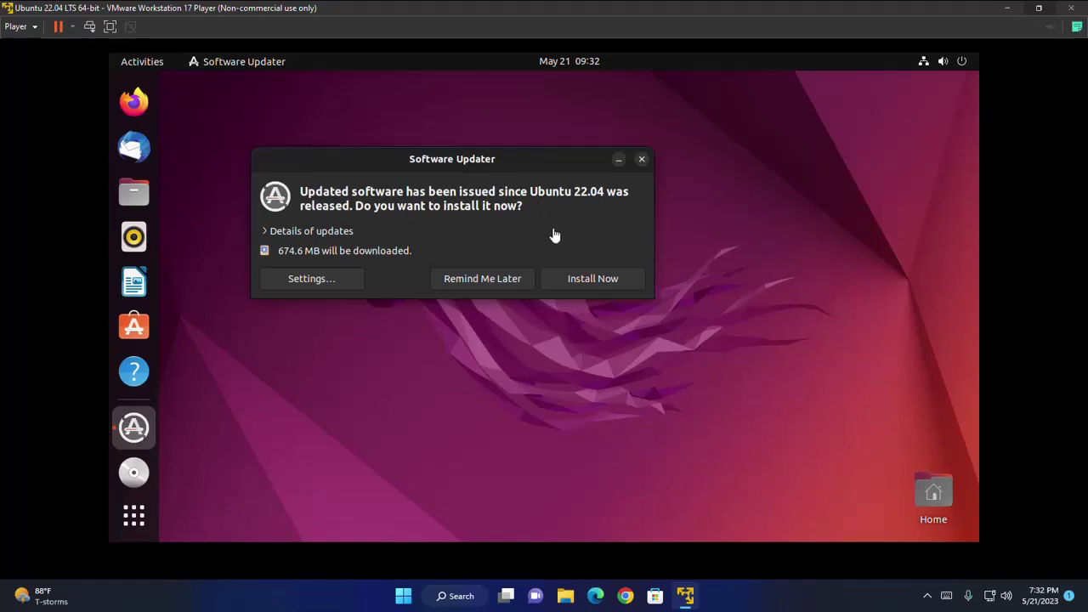
left_click(589, 285)
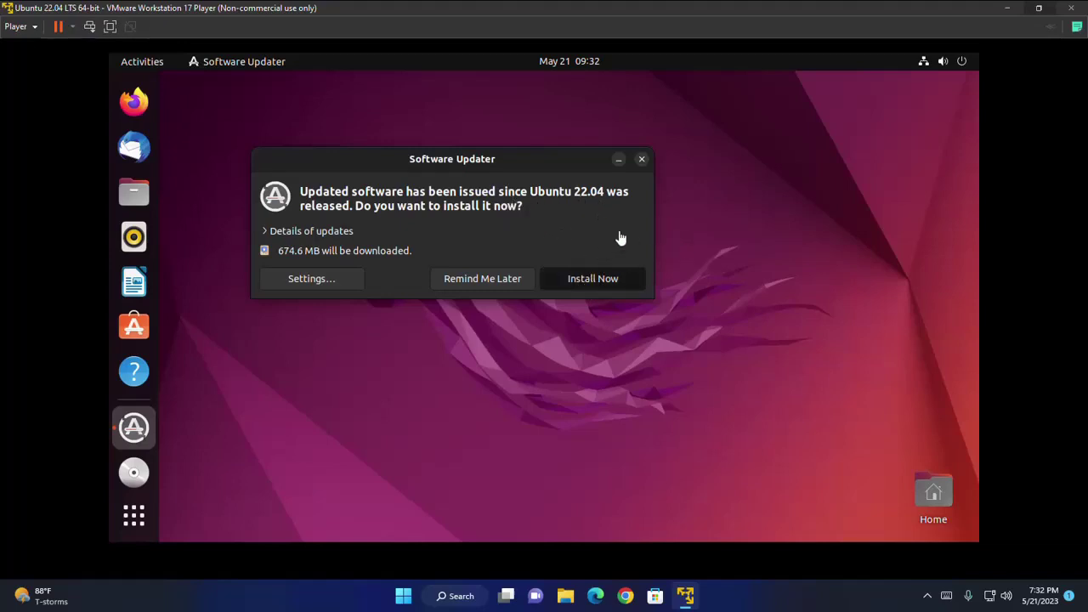
type("b")
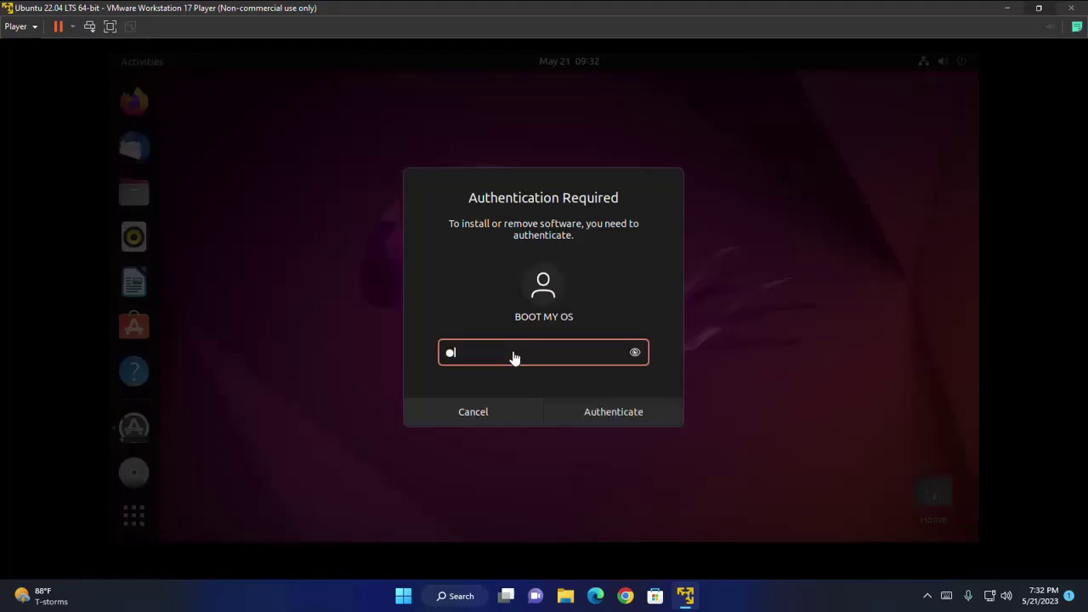
type("ootmyo")
key("Return")
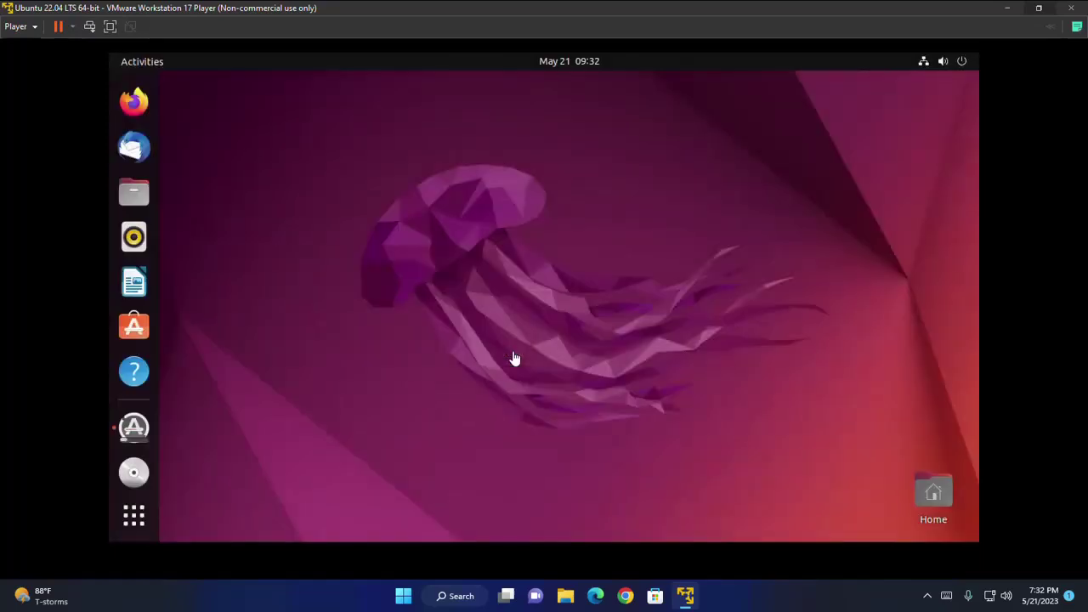
left_click(134, 427)
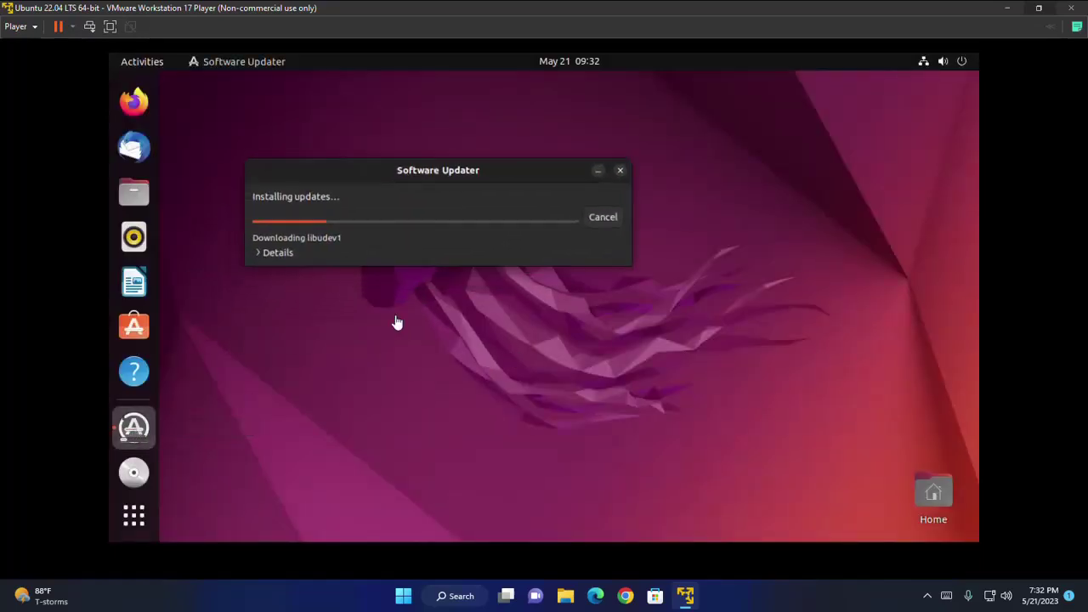
left_click_drag(510, 165, 599, 222)
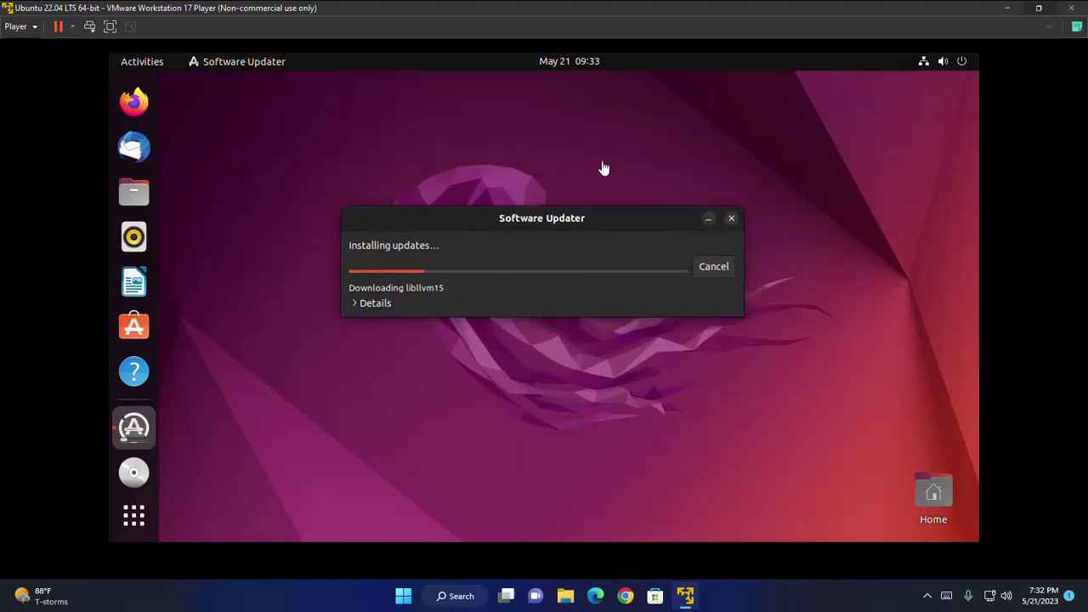